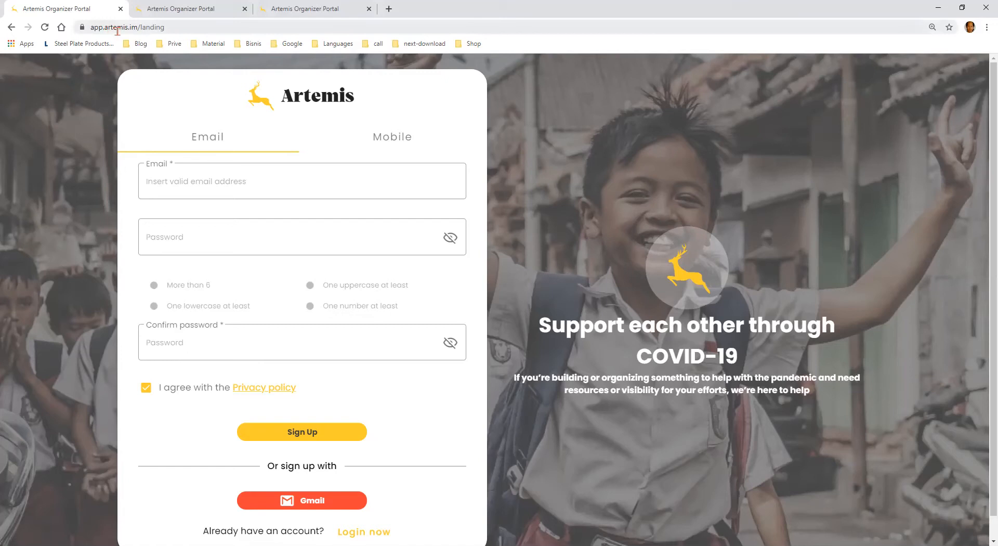
# Compare the mobile and email sign-up forms of the Artemis organizer portal, finishing on the email form
pyautogui.click(170, 30)
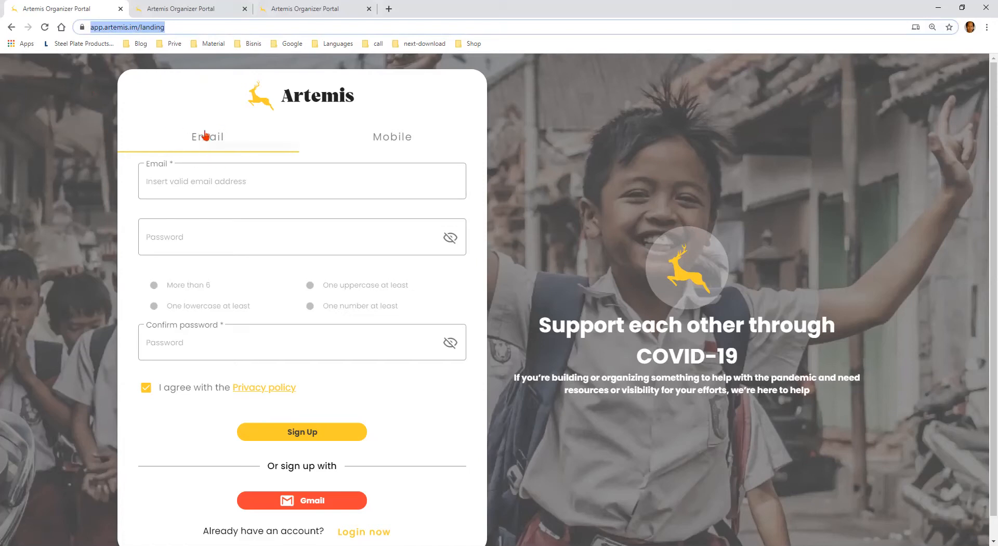
pyautogui.click(390, 154)
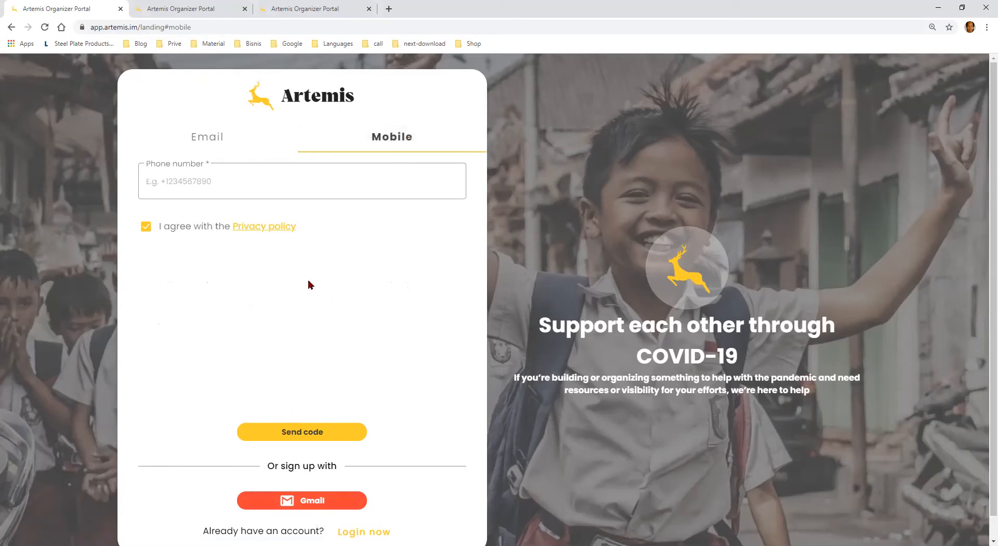
pyautogui.click(200, 137)
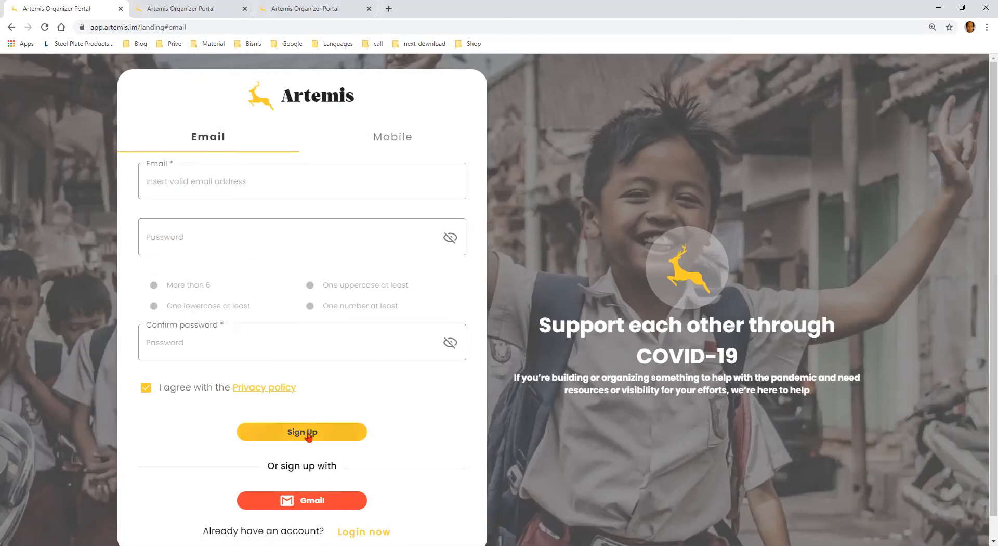
pyautogui.click(386, 141)
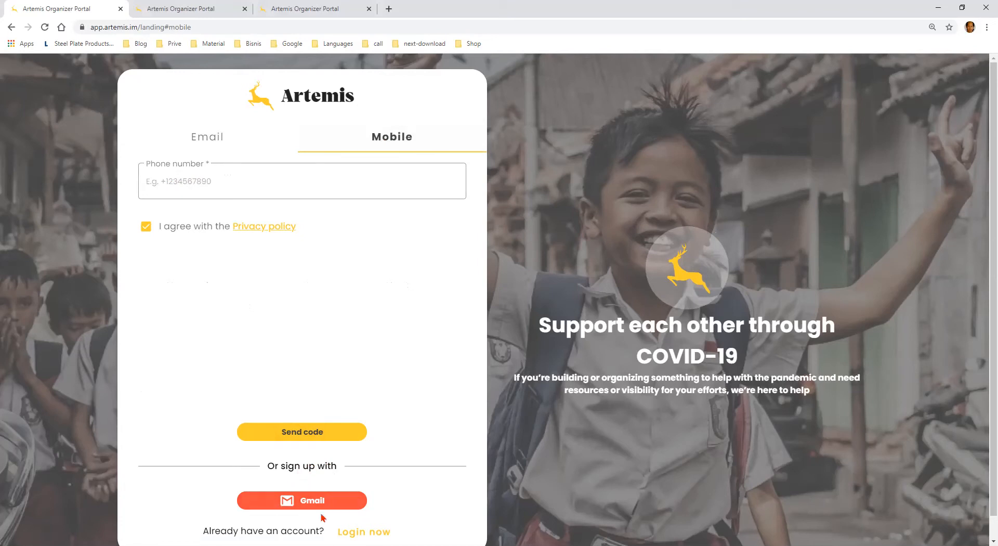
pyautogui.click(211, 145)
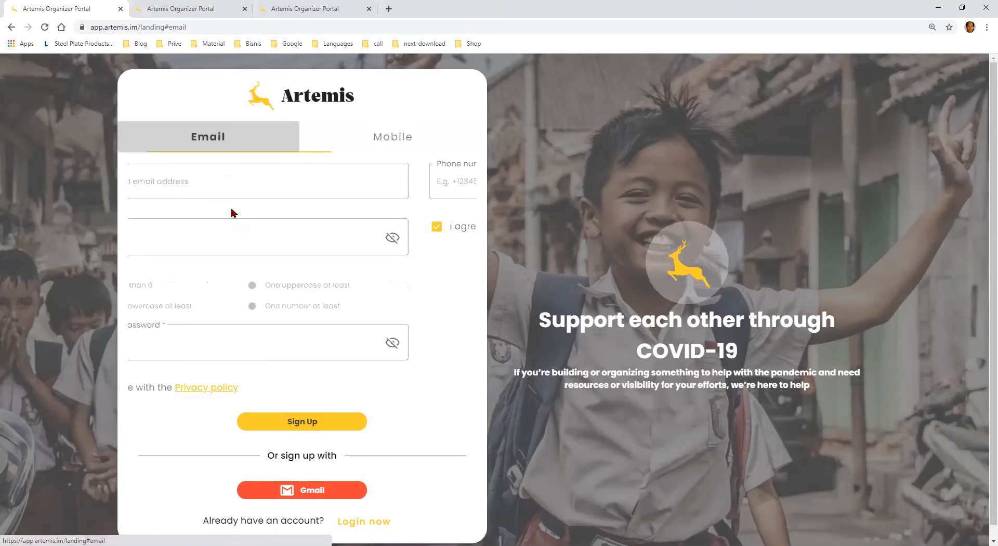
# Enter the organization's contact e-mail address in the sign-up form
pyautogui.click(227, 188)
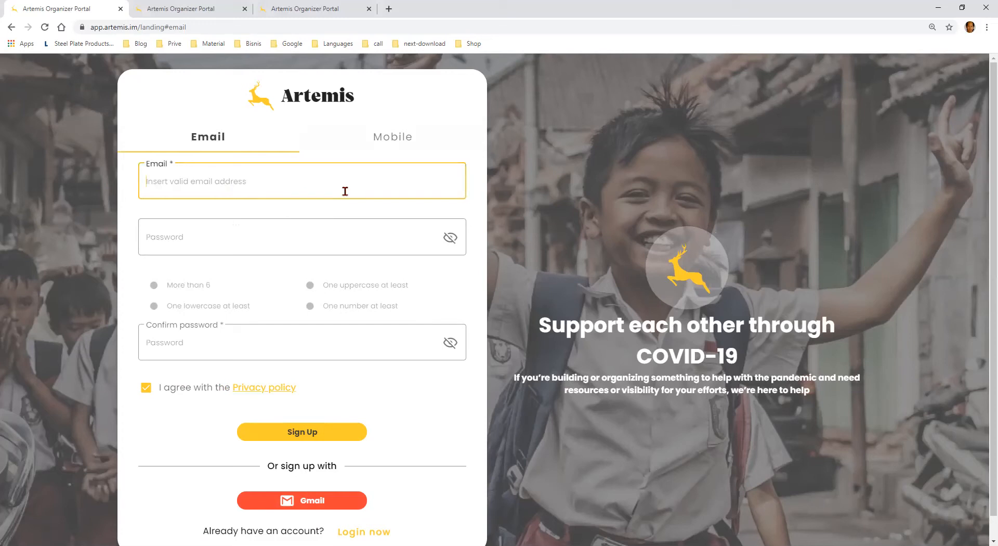
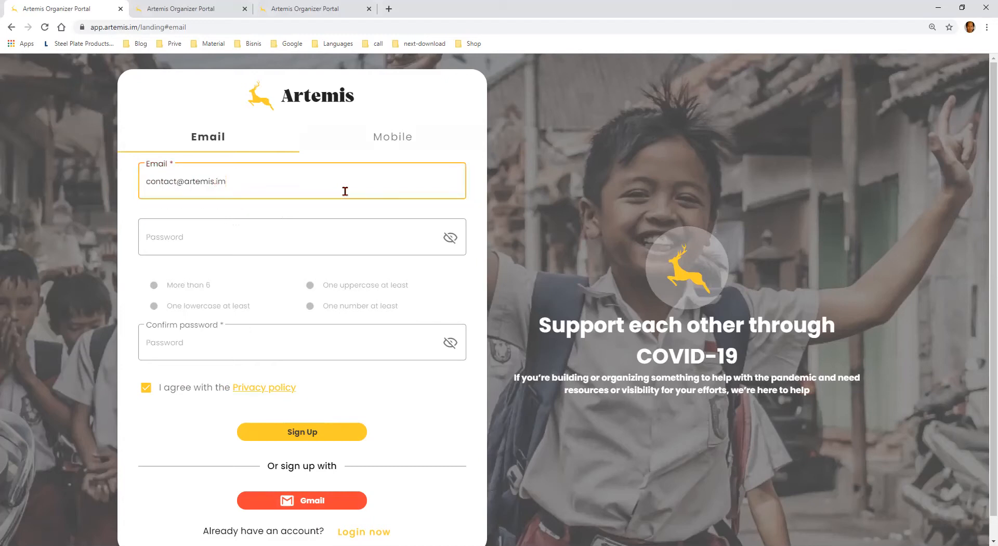
# Make the password field's text visible and enter the new account password
pyautogui.click(321, 233)
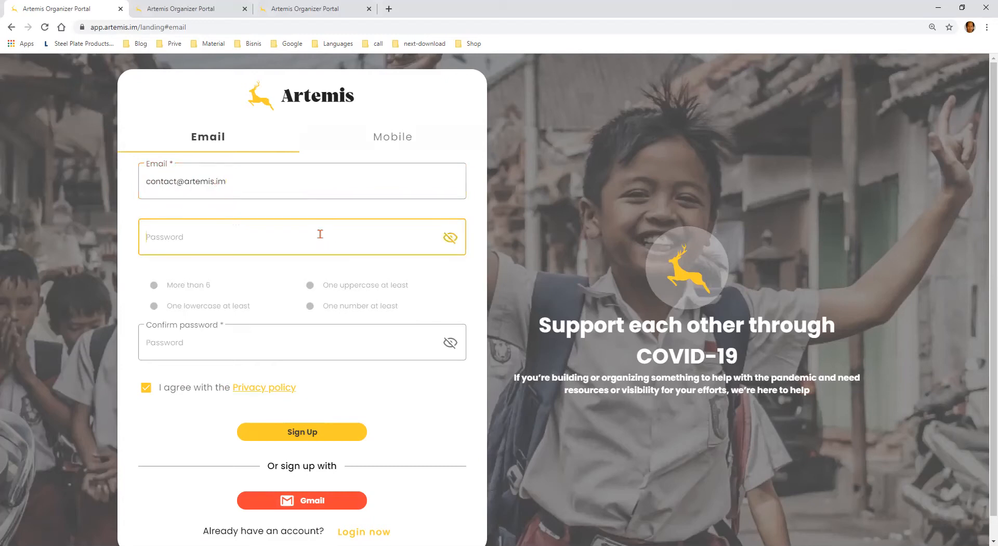
pyautogui.click(449, 238)
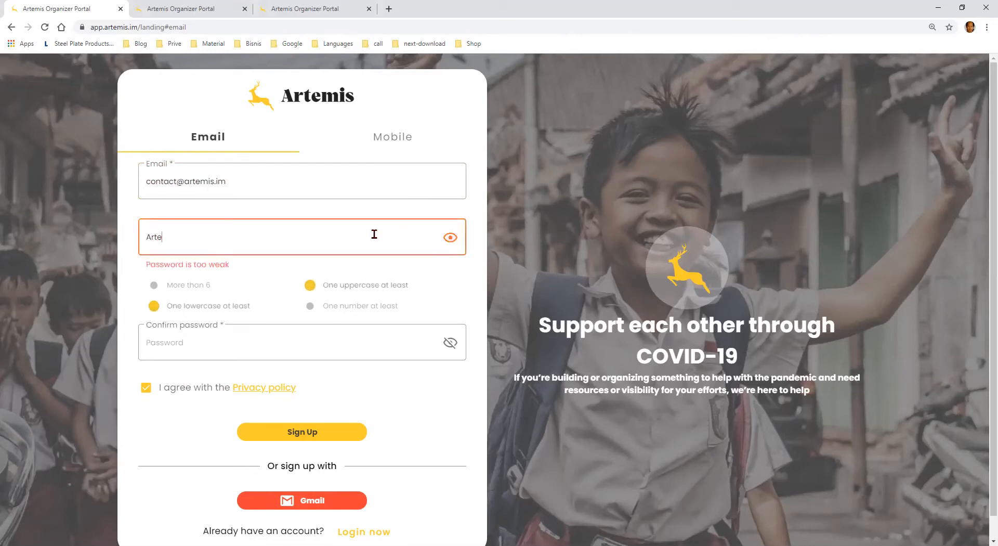
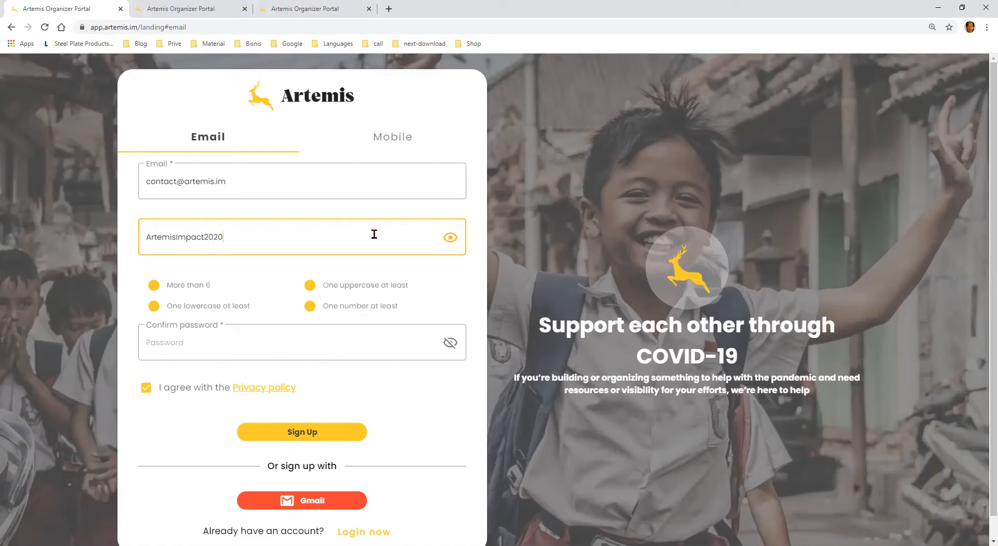
# Repeat the account password in visible form in the confirmation field and submit the sign-up
pyautogui.click(451, 349)
pyautogui.click(415, 346)
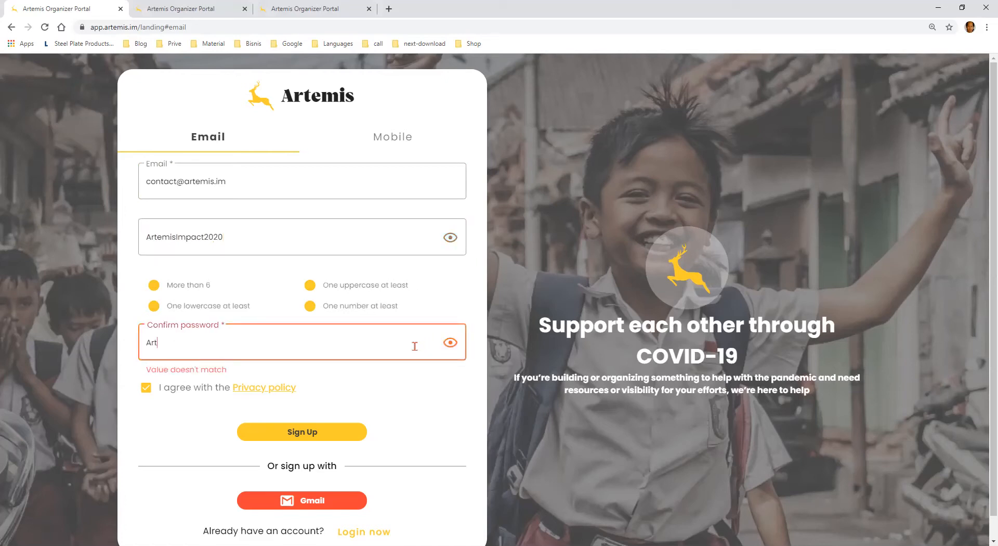
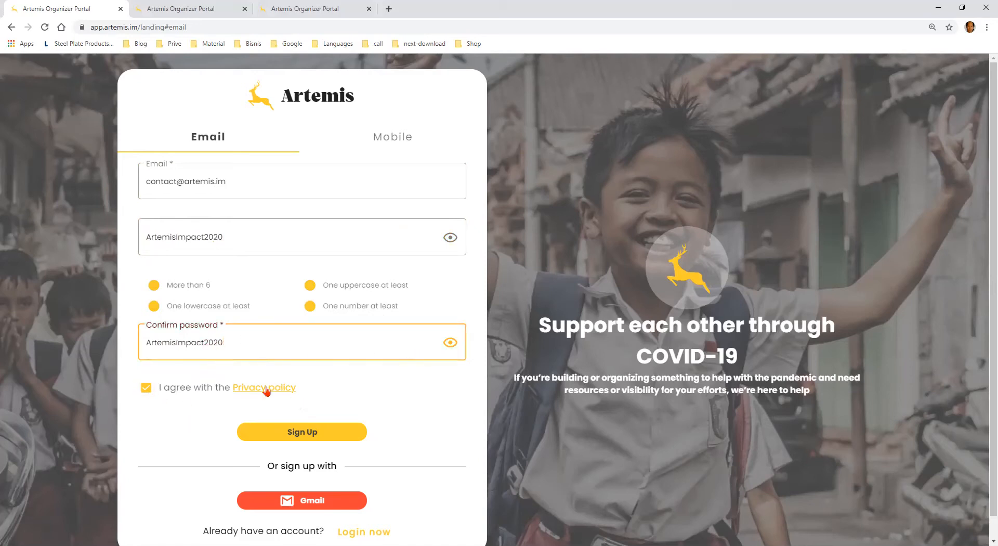
pyautogui.click(315, 433)
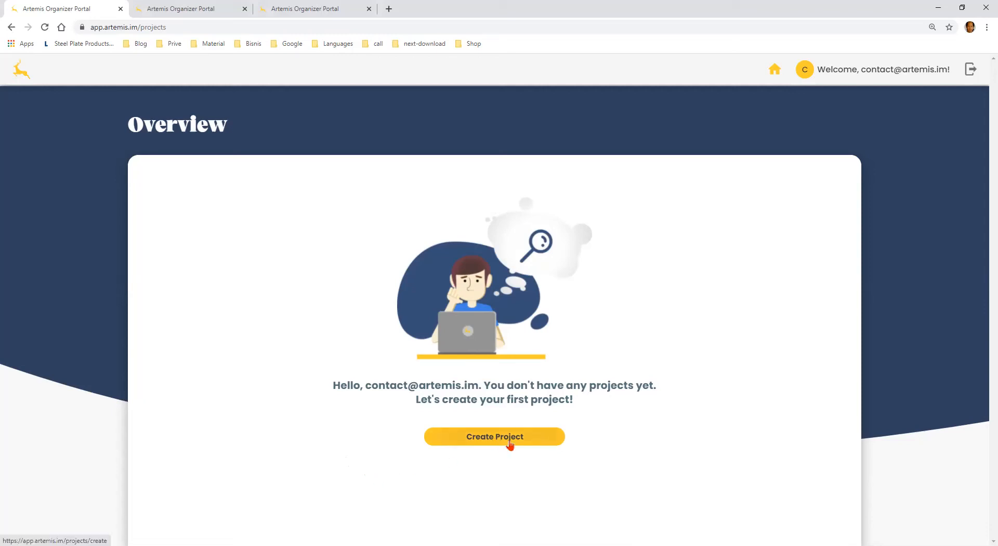
# Create the first project and upload the landscape photo of the large rock above the lake as its banner
pyautogui.click(483, 442)
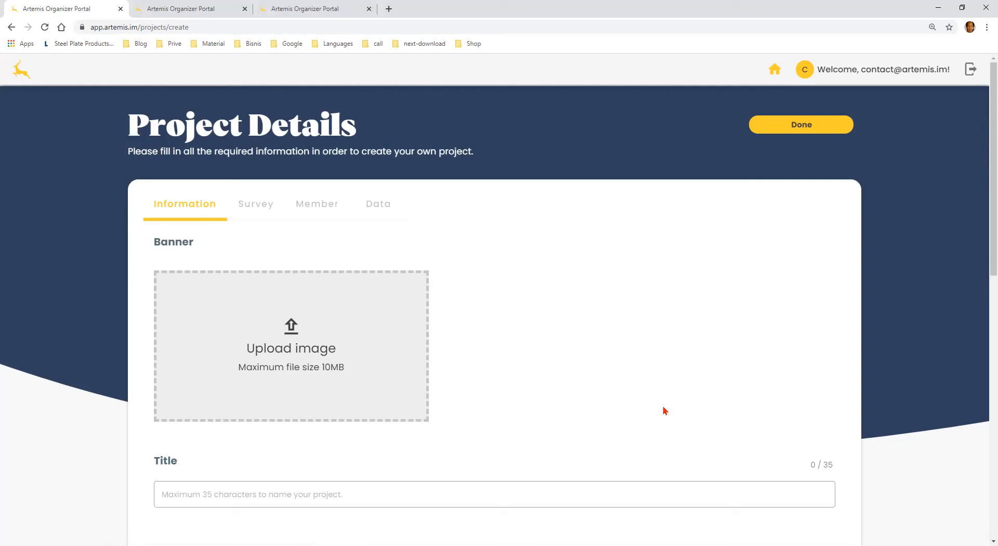
pyautogui.click(348, 366)
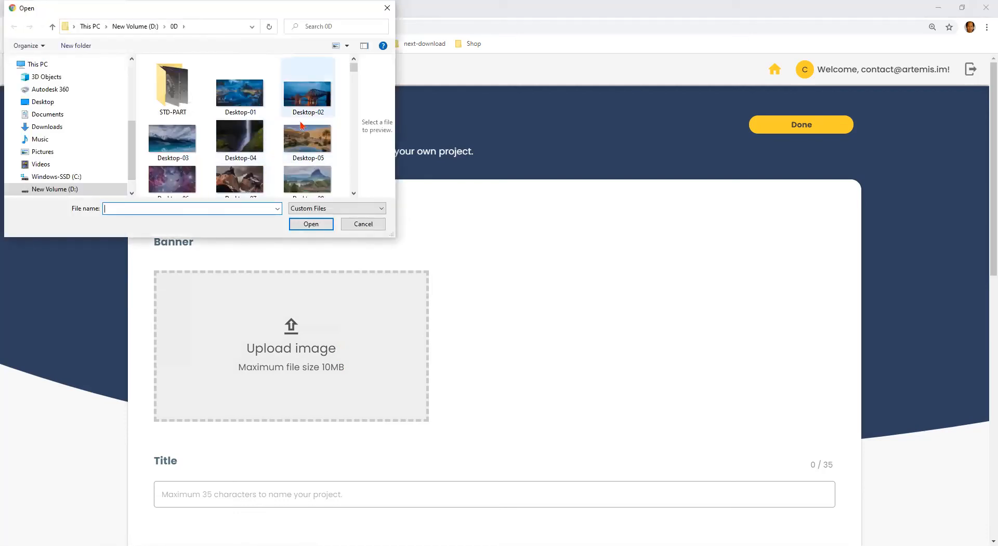
pyautogui.click(314, 179)
pyautogui.click(317, 225)
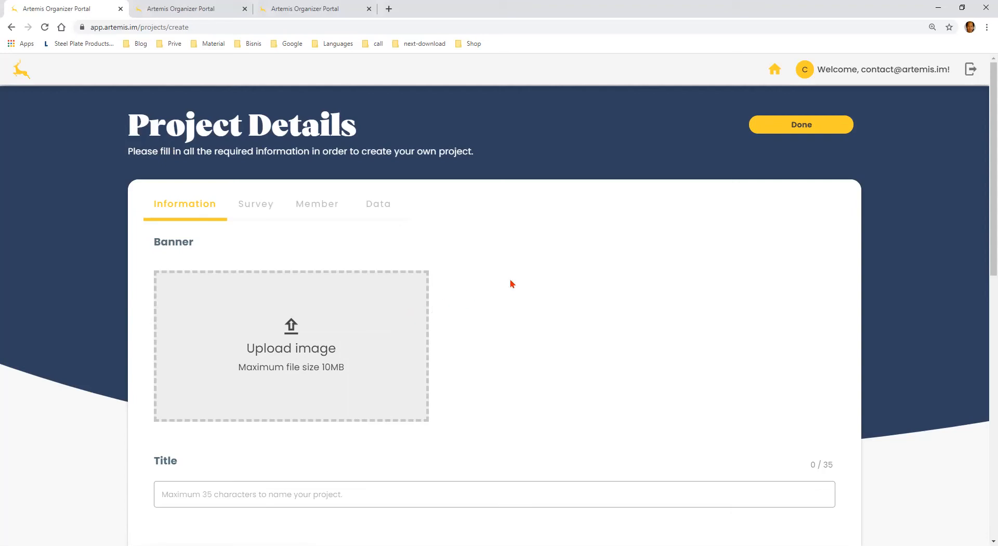
pyautogui.scroll(-1, 511, 283)
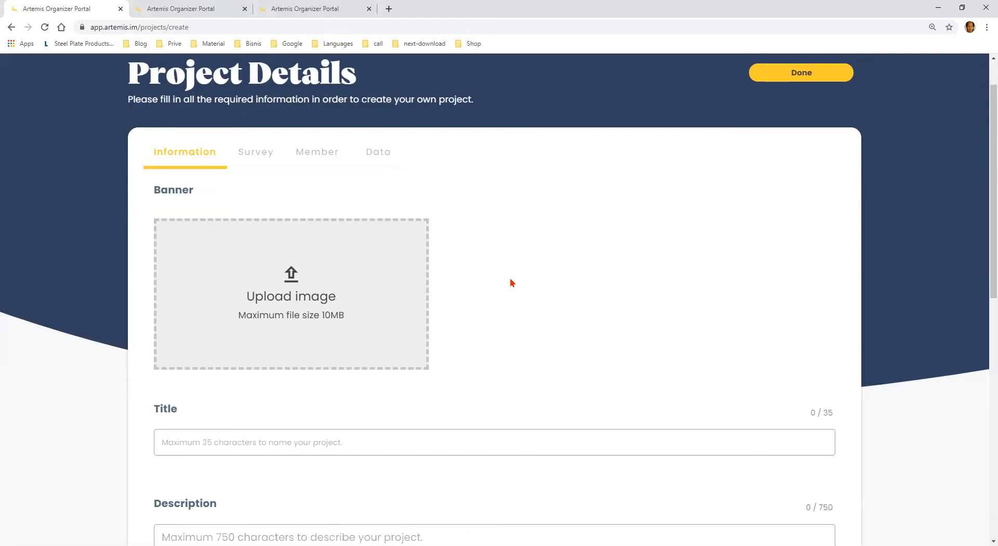
pyautogui.click(313, 185)
pyautogui.click(308, 178)
pyautogui.click(311, 227)
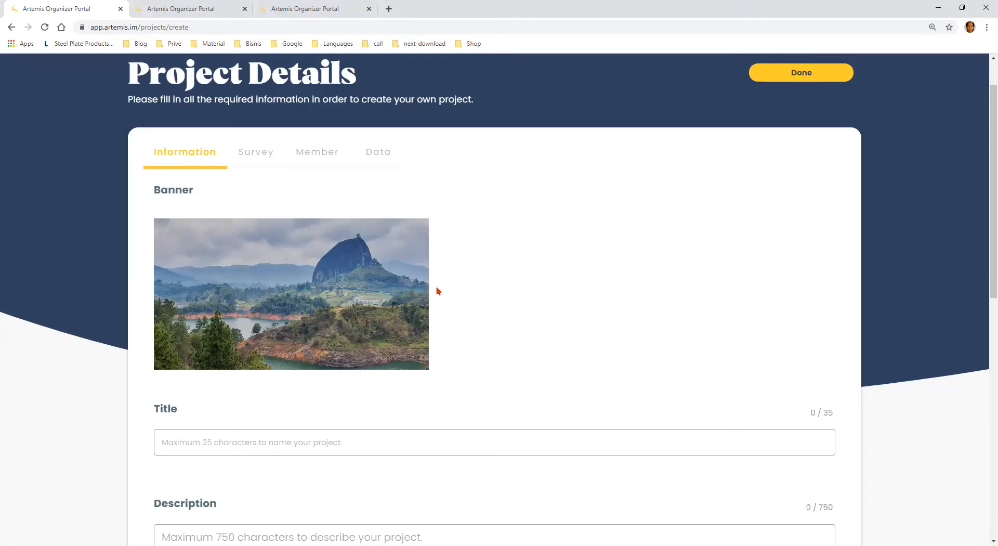
# Title the project "Reforestasi"
pyautogui.scroll(-2, 436, 293)
pyautogui.click(431, 335)
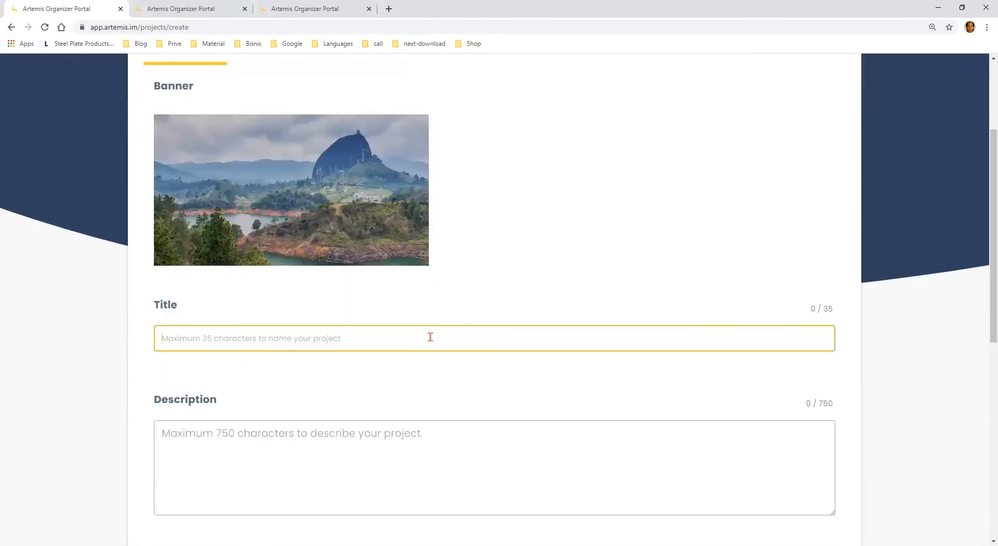
pyautogui.scroll(-1, 431, 337)
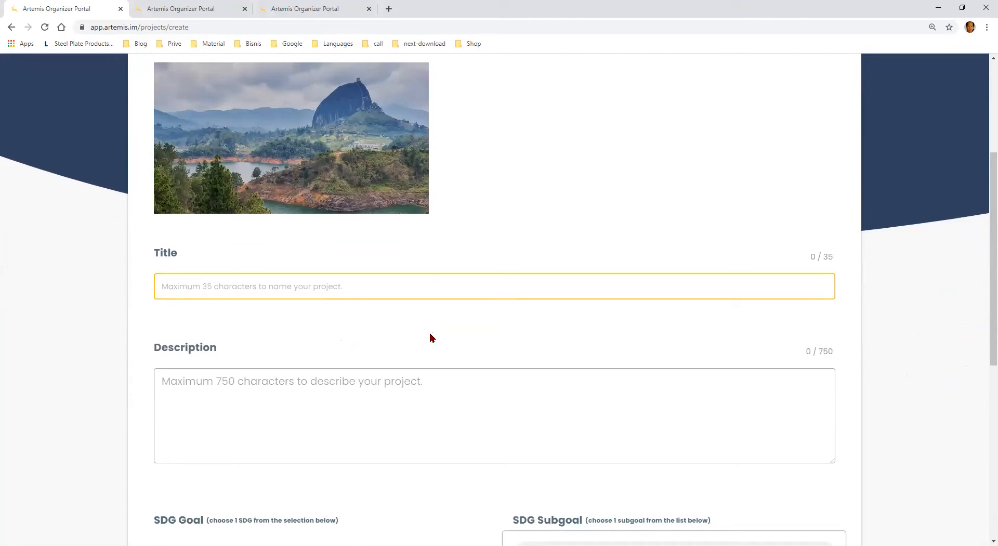
pyautogui.write('R')
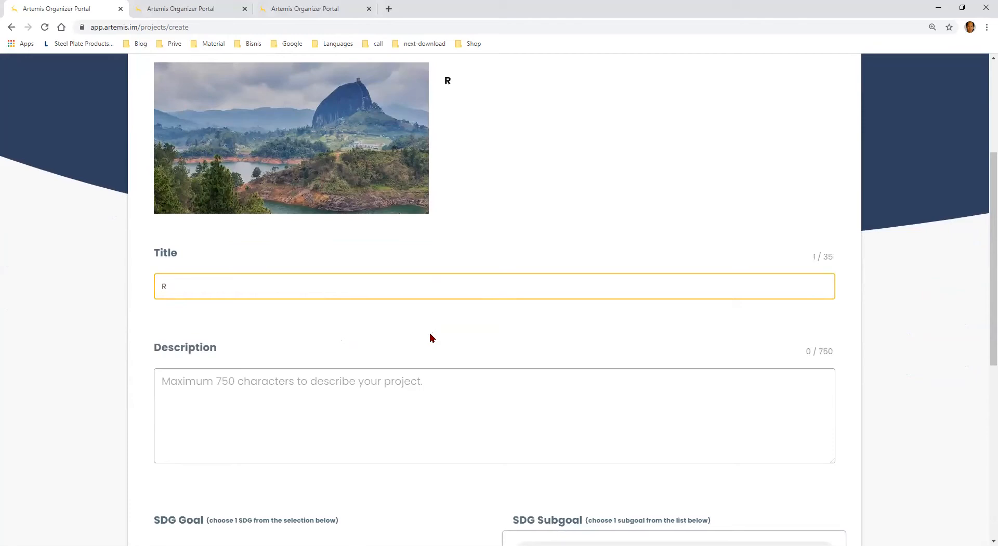
pyautogui.write('eforestasi')
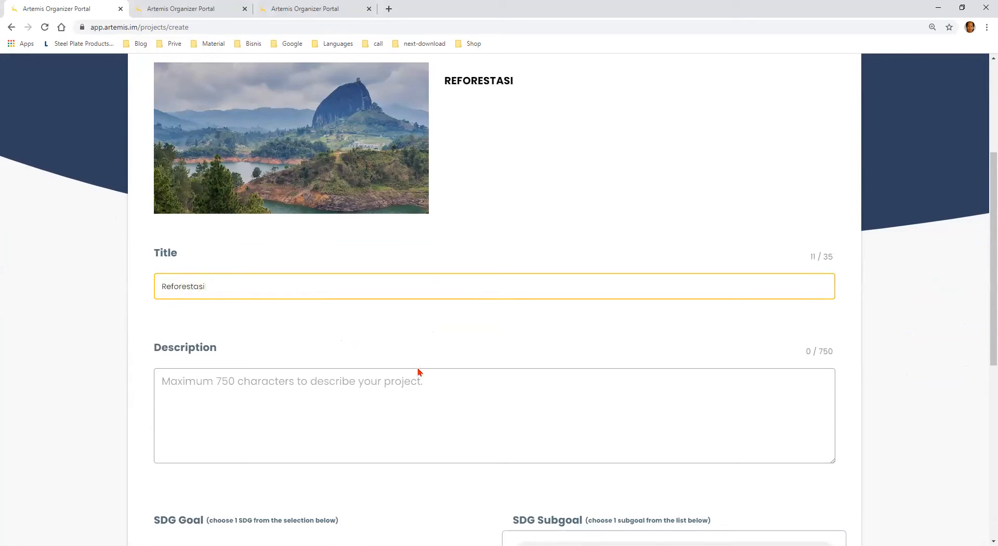
# Enter "Melakukan penanaman pohon dilingkungan" as the project description
pyautogui.click(415, 386)
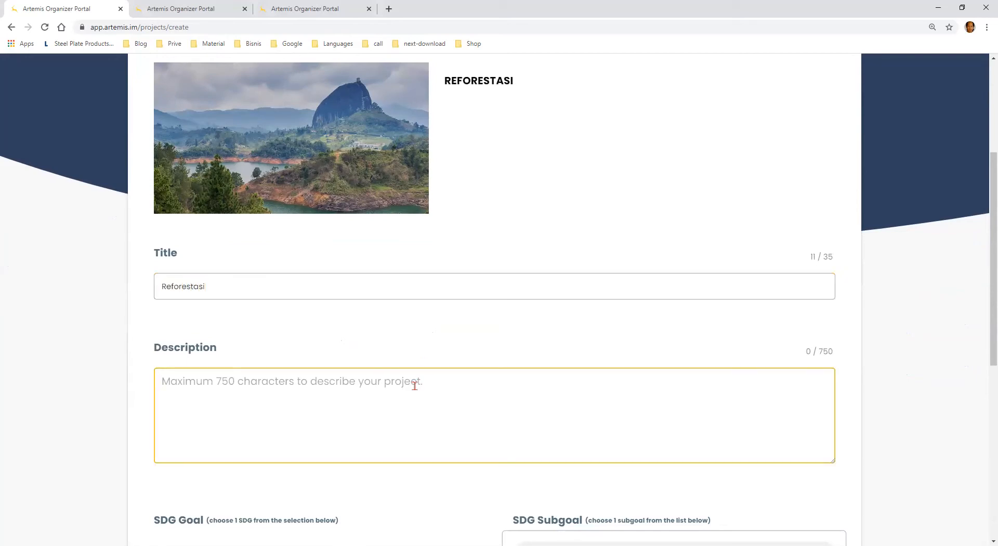
pyautogui.scroll(-1, 414, 385)
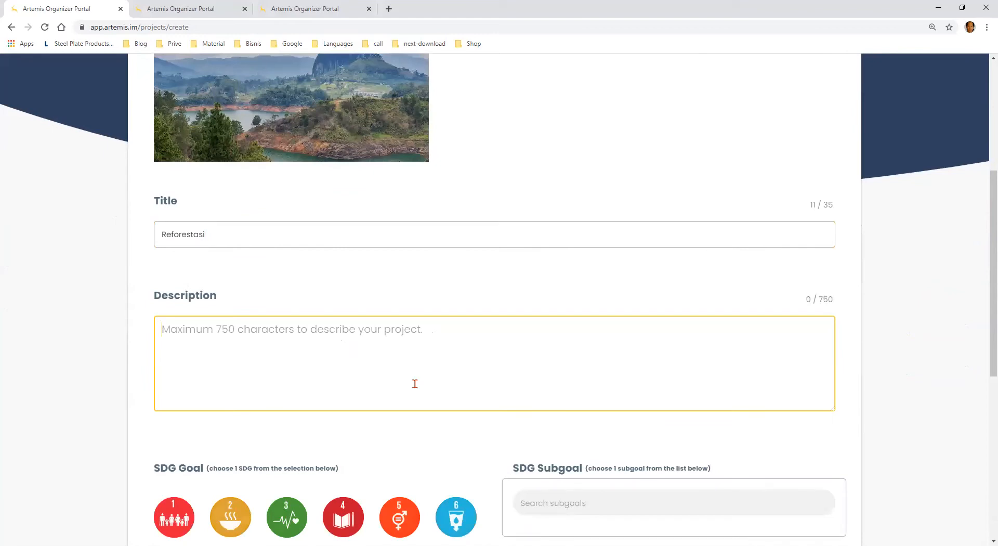
pyautogui.write('Melakukan')
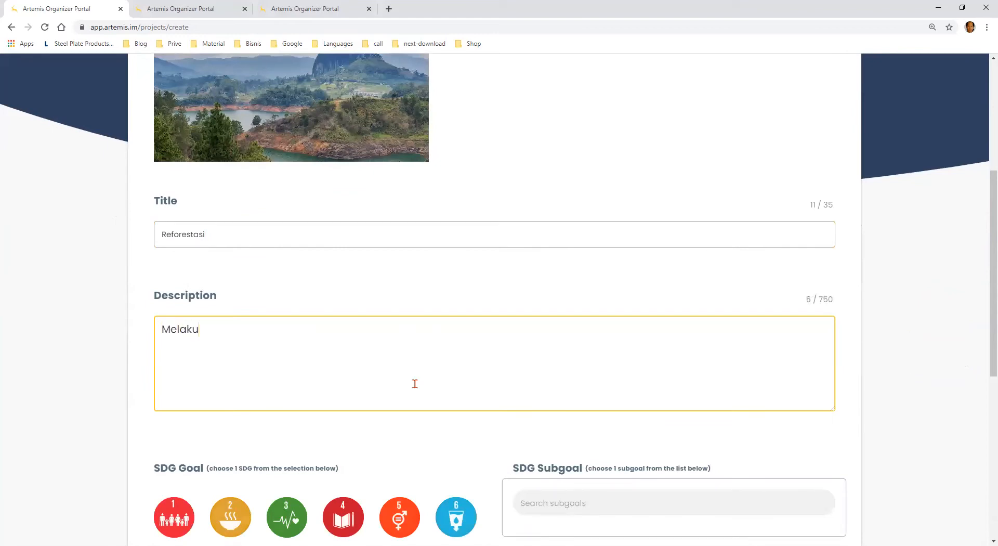
pyautogui.write('anaman p')
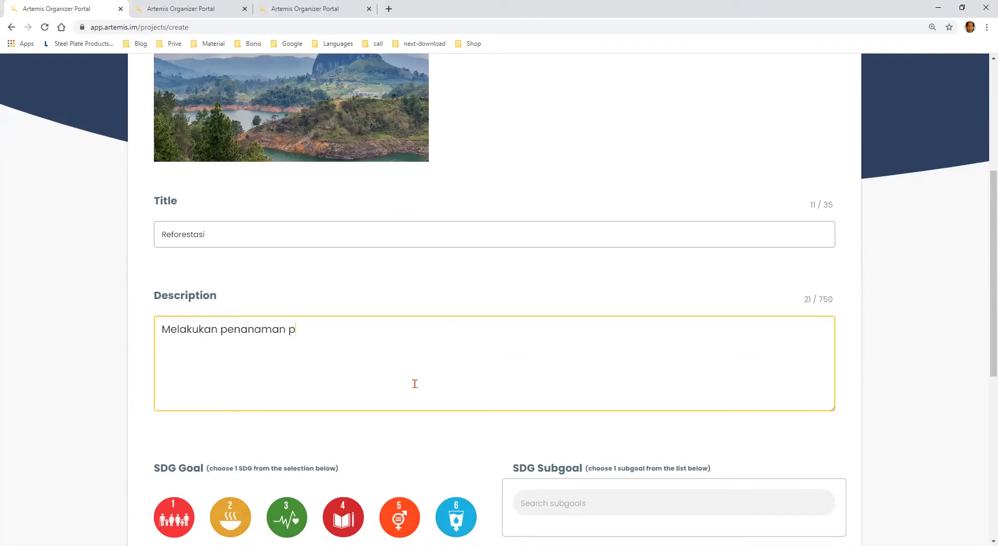
pyautogui.write('ohon dilingkungan')
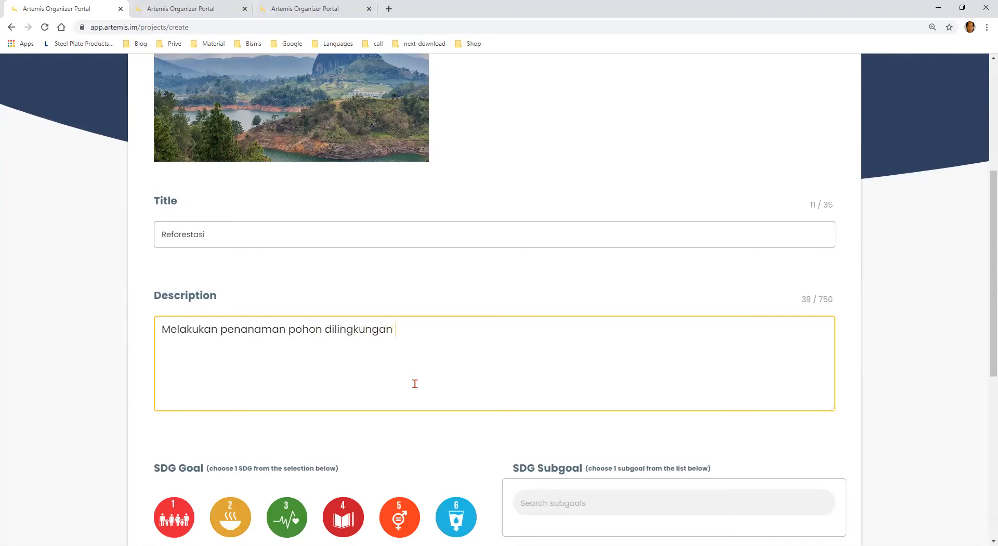
# Choose SDG goal 15, Life on Land, and select Subgoal 15.1 for the project
pyautogui.scroll(-5, 427, 361)
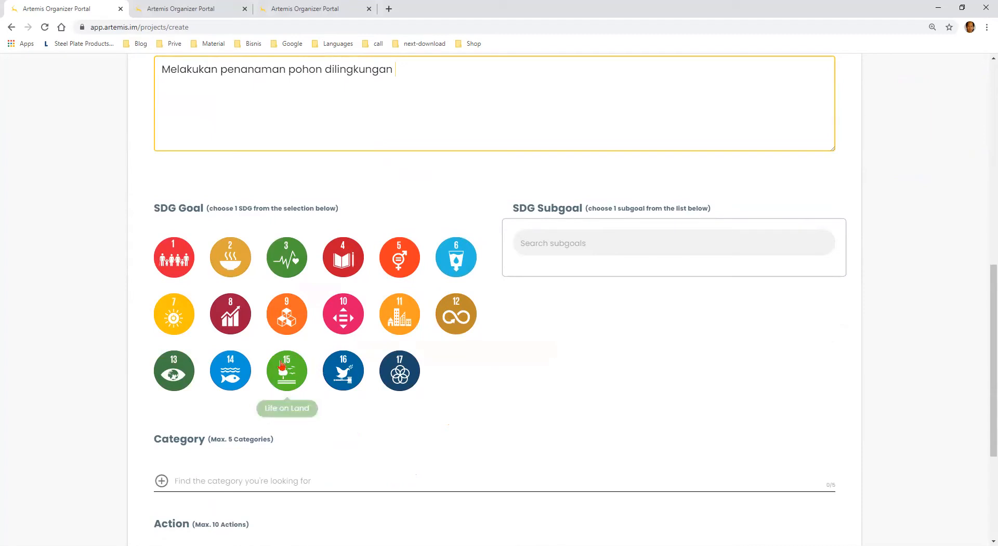
pyautogui.click(287, 375)
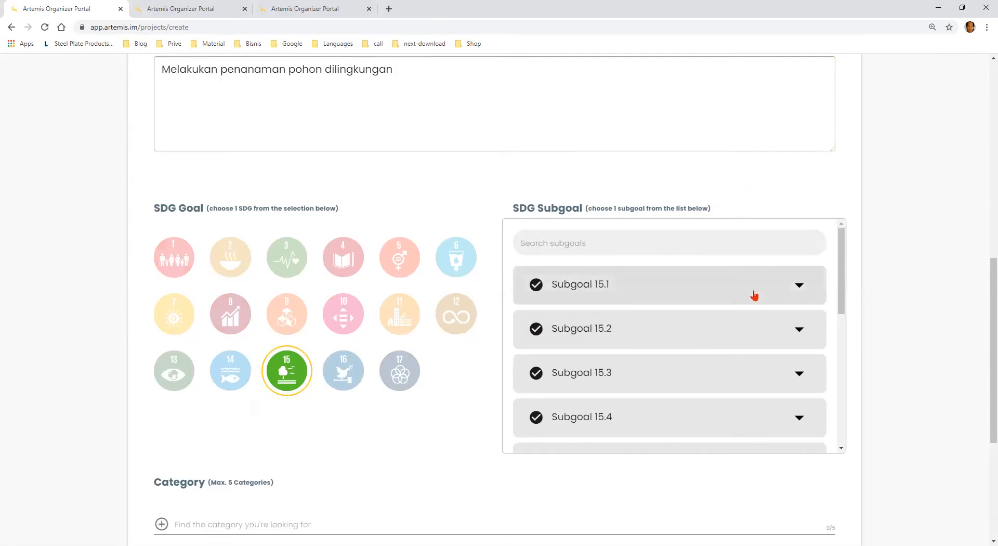
pyautogui.click(707, 242)
pyautogui.click(694, 284)
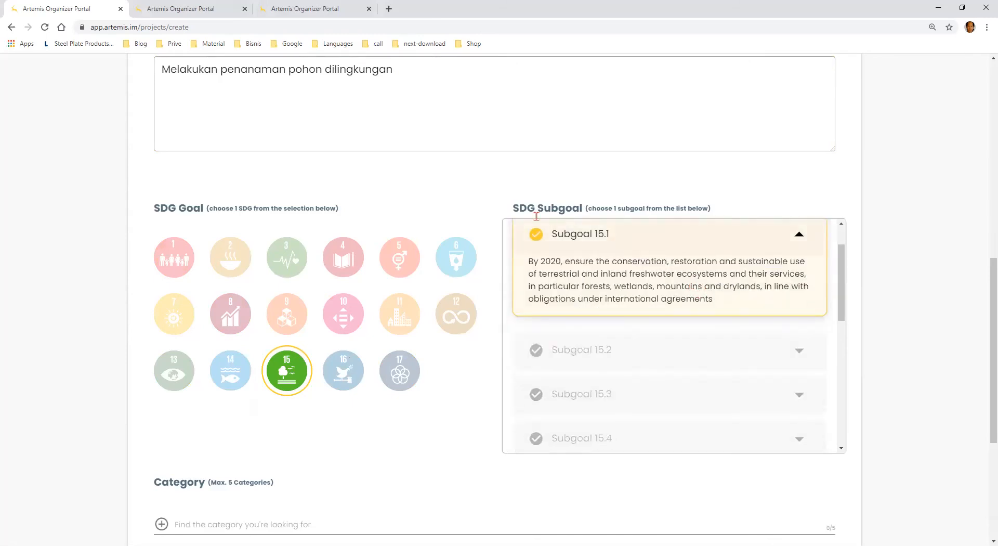
# Try Subgoal 15.3 in place of 15.1 and return the selection to Subgoal 15.1
pyautogui.click(578, 347)
pyautogui.click(636, 401)
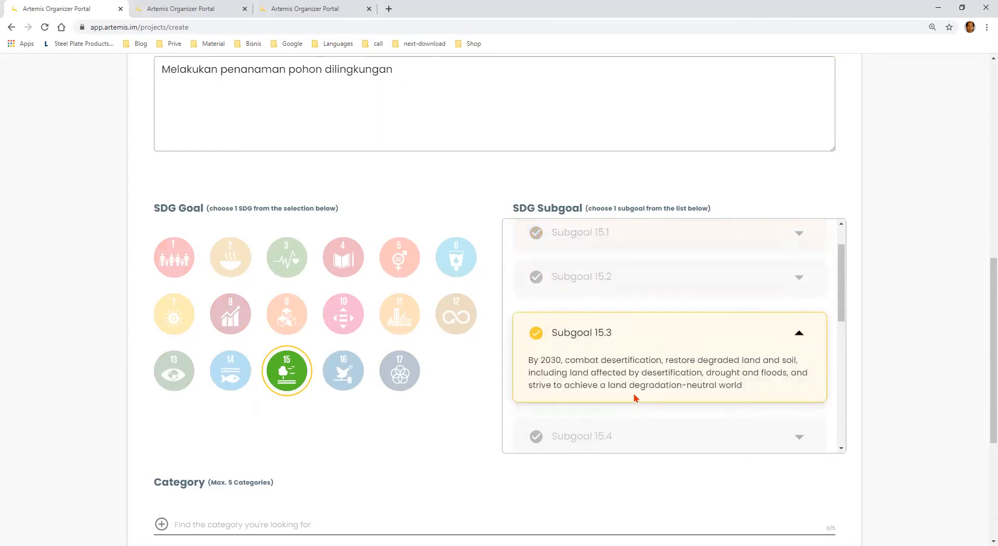
pyautogui.click(617, 244)
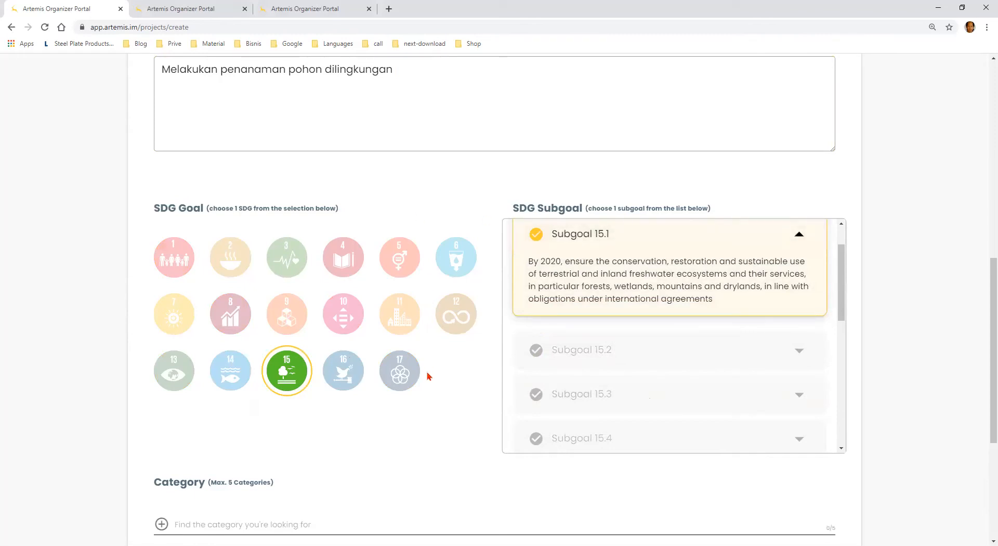
pyautogui.scroll(-1, 427, 391)
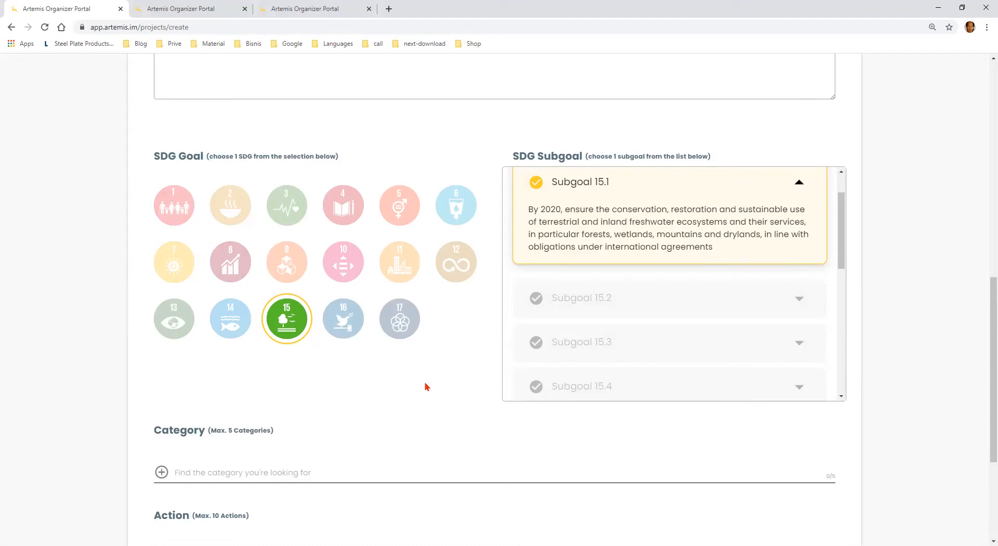
# Add Environmental Conservation as the project's category
pyautogui.scroll(-2, 410, 372)
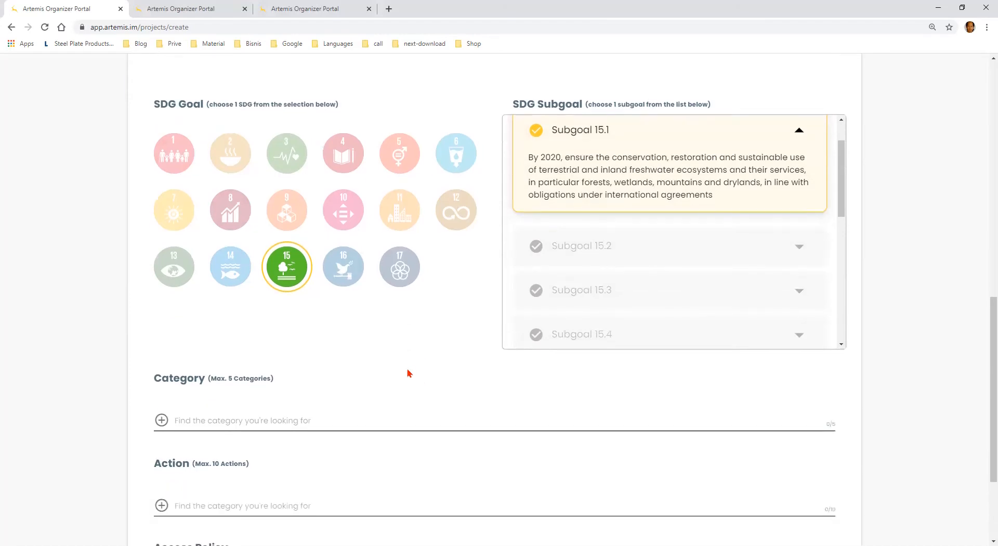
pyautogui.click(386, 368)
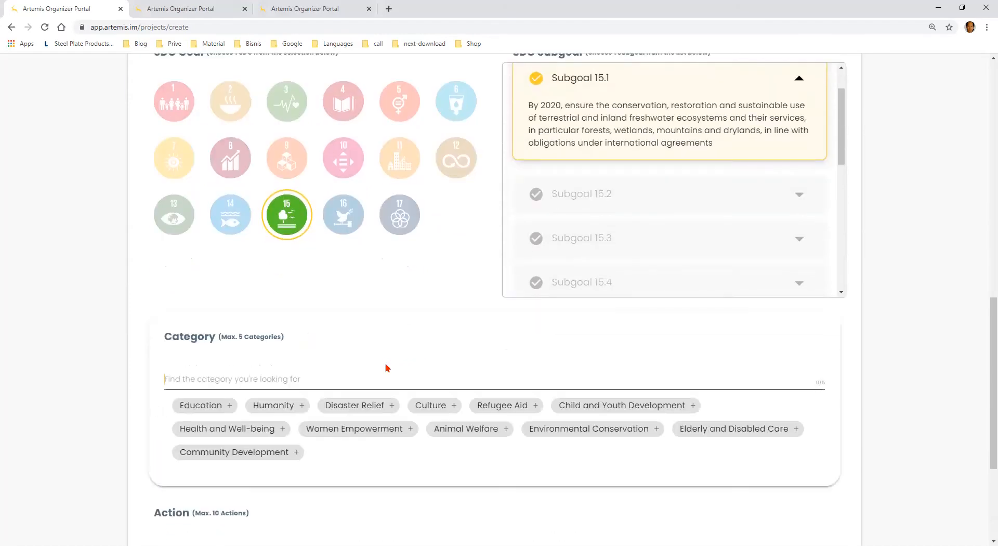
pyautogui.scroll(-1, 387, 368)
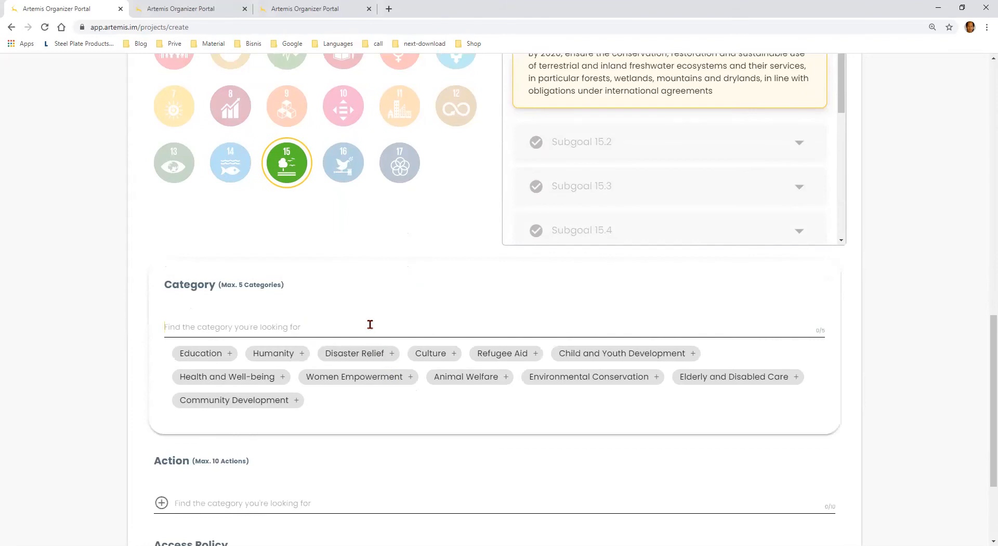
pyautogui.click(581, 382)
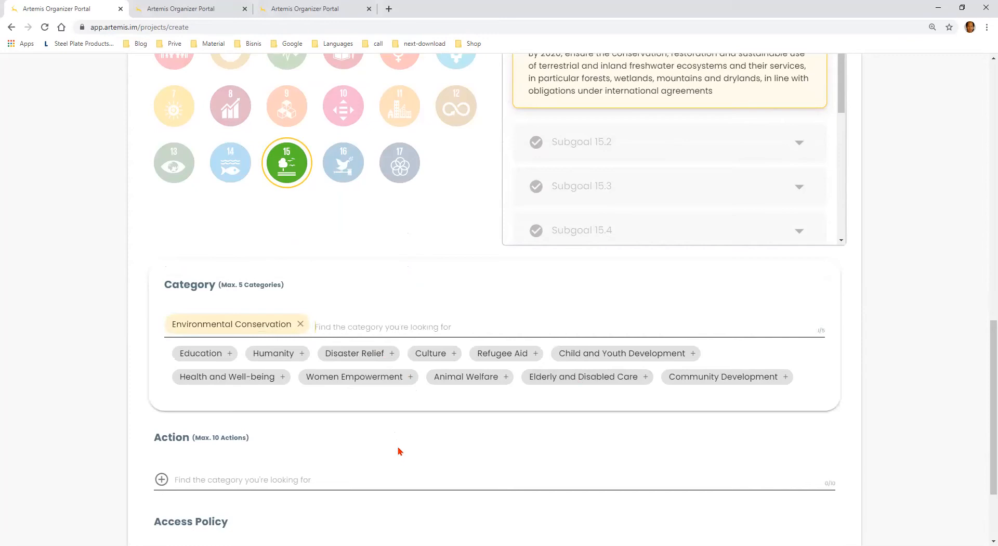
# Add Planting as the project's action
pyautogui.scroll(-2, 400, 451)
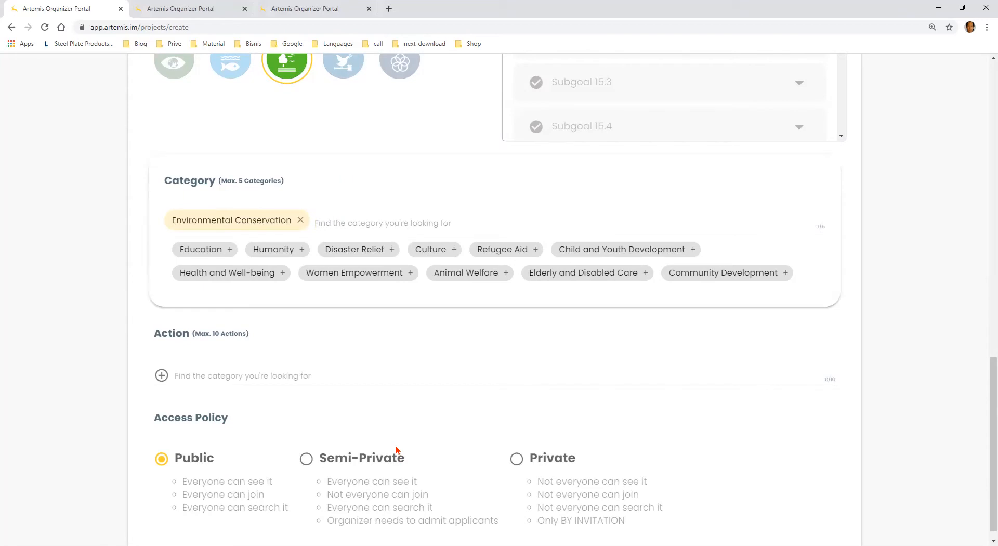
pyautogui.click(329, 376)
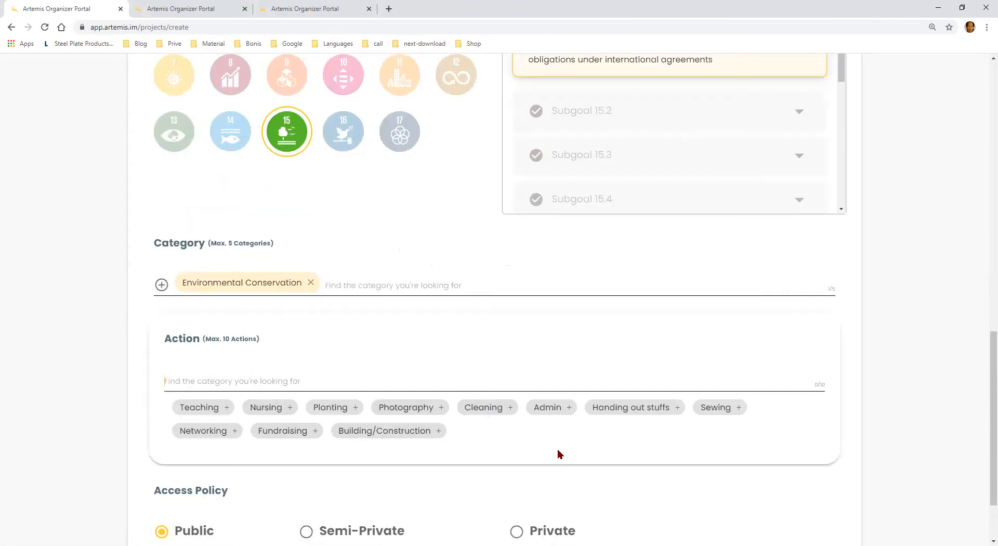
pyautogui.click(337, 410)
# Check the access policy options, keep Public, and submit the completed project details to create the project
pyautogui.scroll(-2, 421, 448)
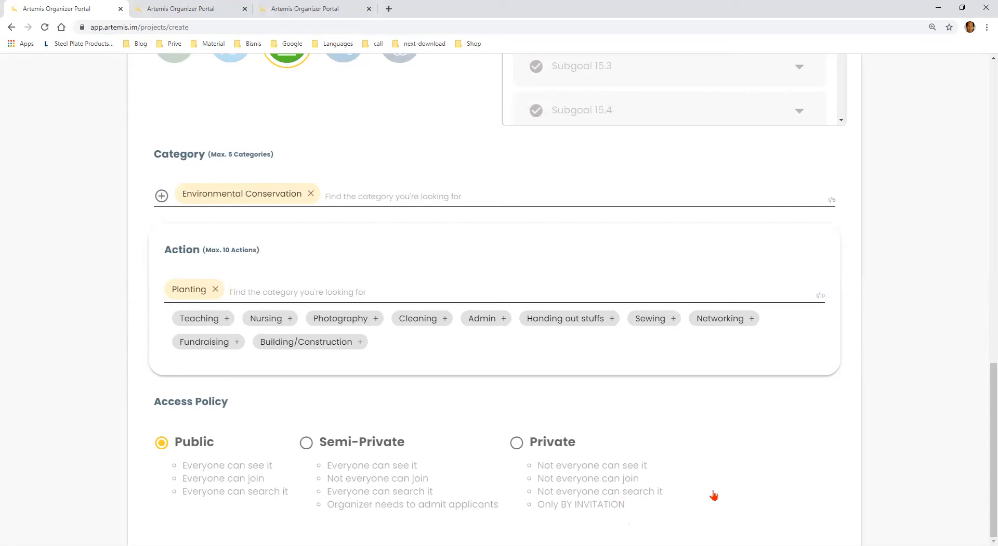
pyautogui.scroll(10, 763, 489)
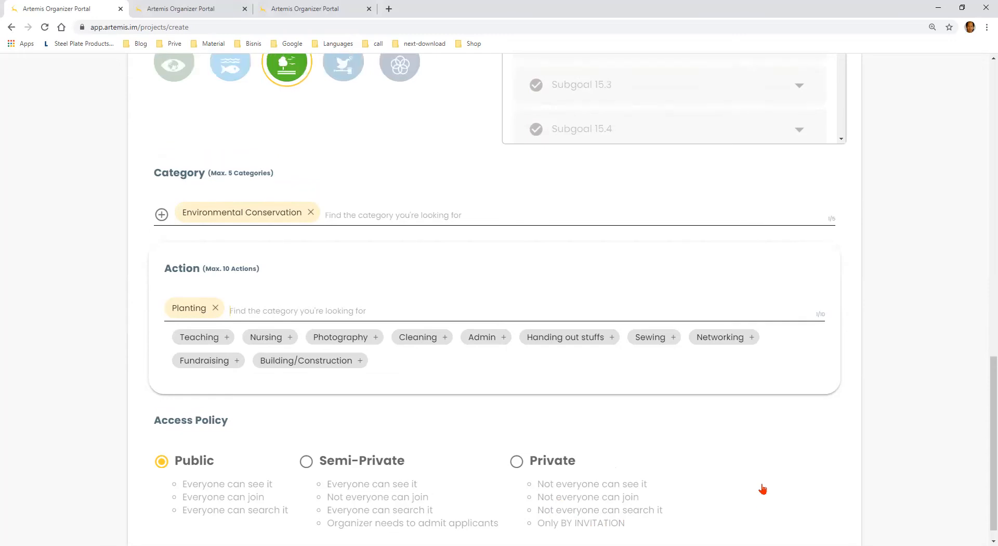
pyautogui.scroll(4, 763, 489)
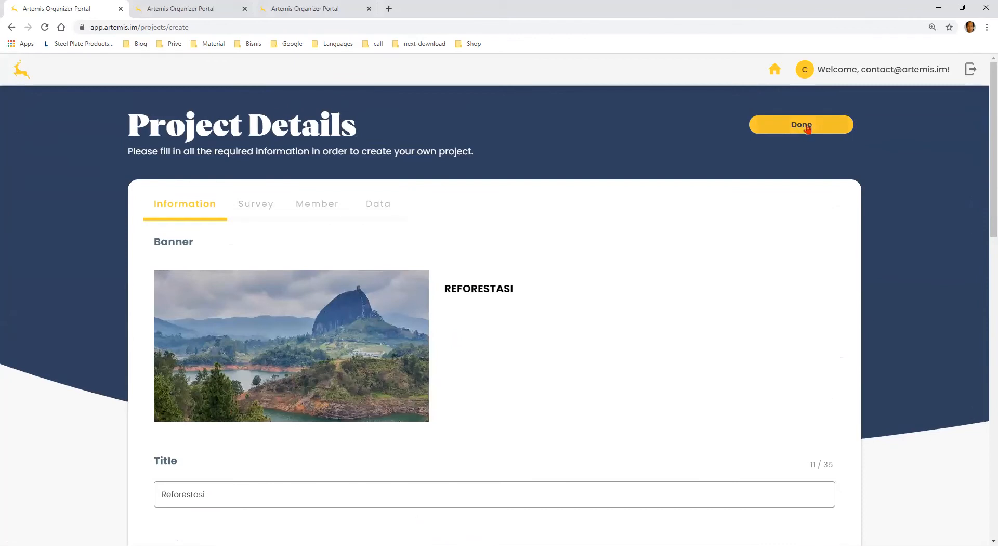
pyautogui.click(809, 128)
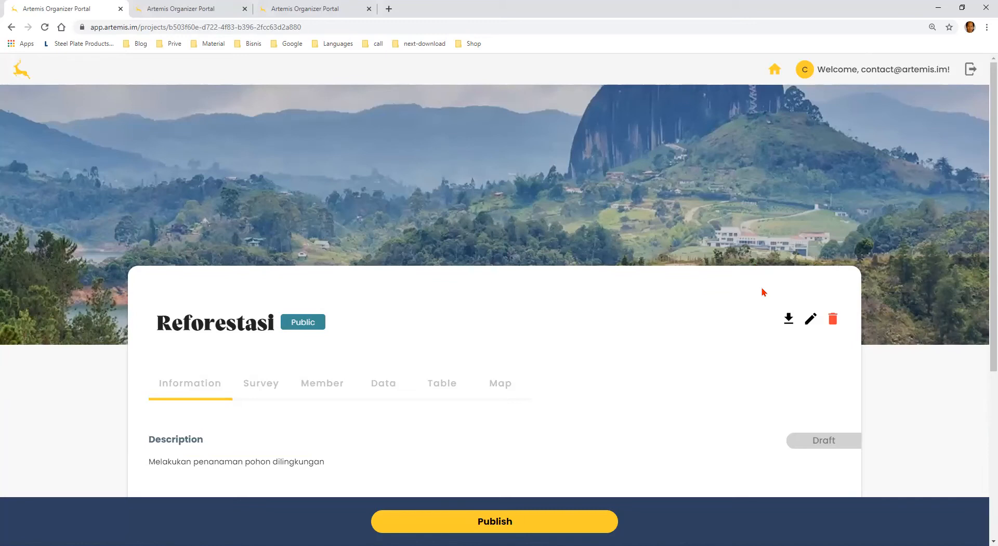
# Review the draft Reforestasi project's description, SDG goal, categories and actions, and publish the project
pyautogui.scroll(-3, 764, 292)
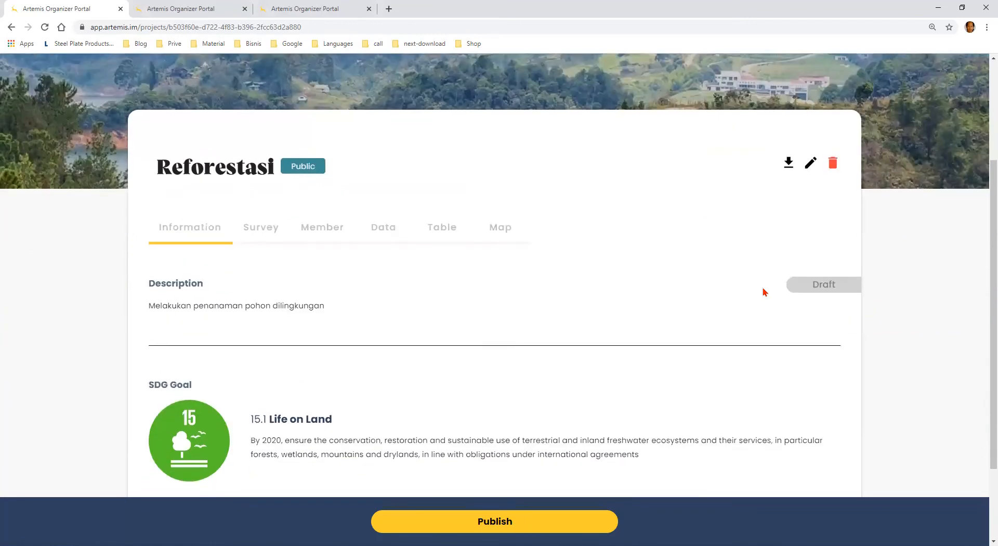
pyautogui.scroll(-1, 764, 291)
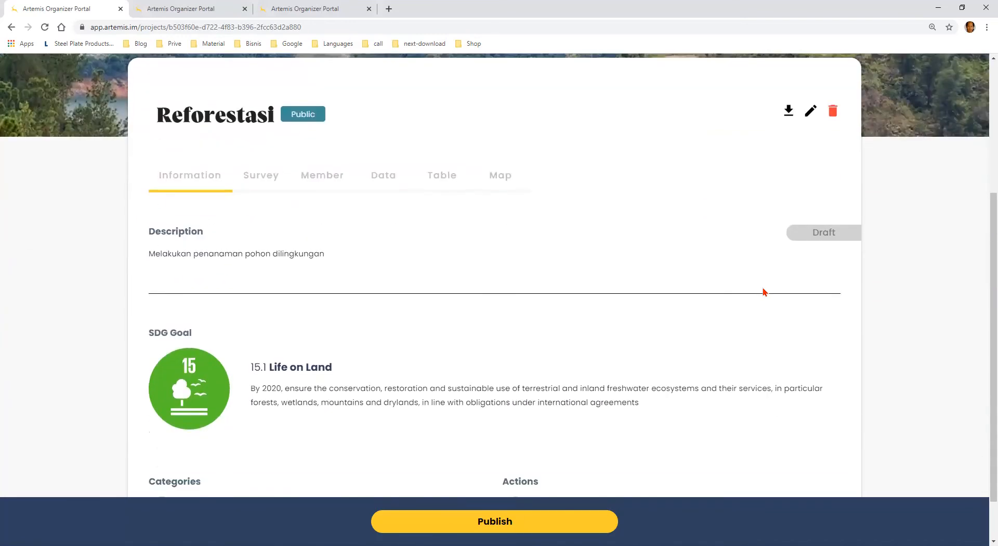
pyautogui.scroll(-1, 763, 292)
pyautogui.scroll(1, 763, 292)
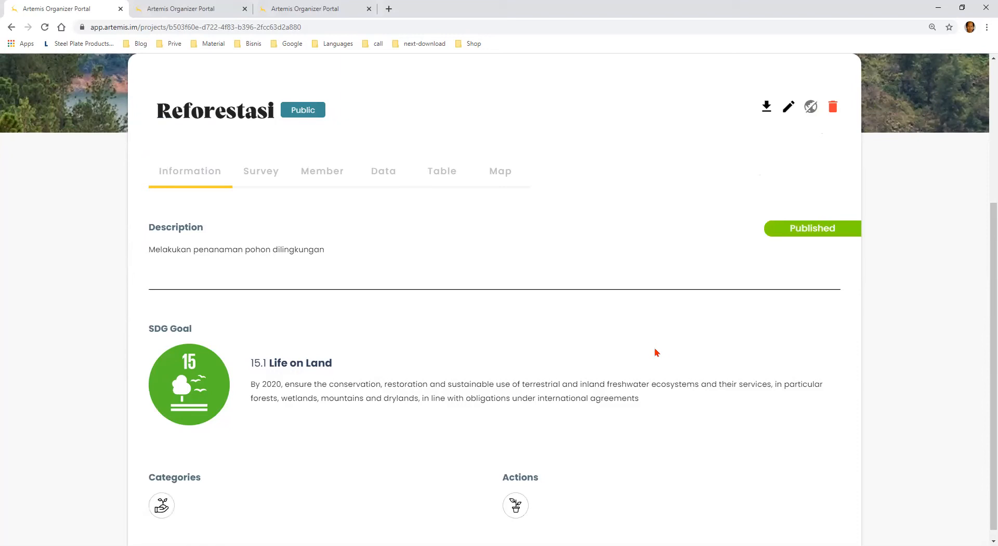
pyautogui.scroll(3, 656, 353)
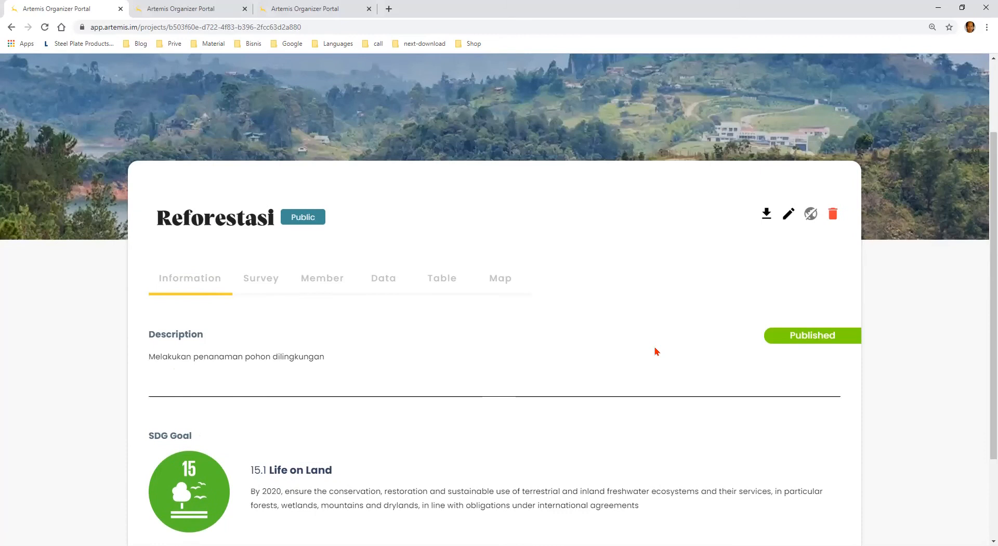
pyautogui.scroll(1, 653, 354)
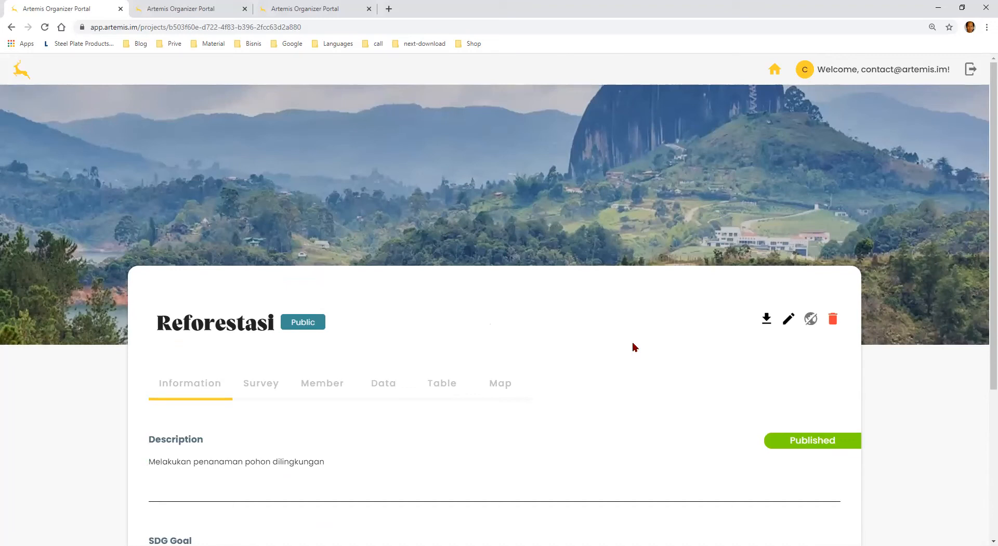
# Go to the project overview, reopen the Reforestasi project and look through its information
pyautogui.click(775, 73)
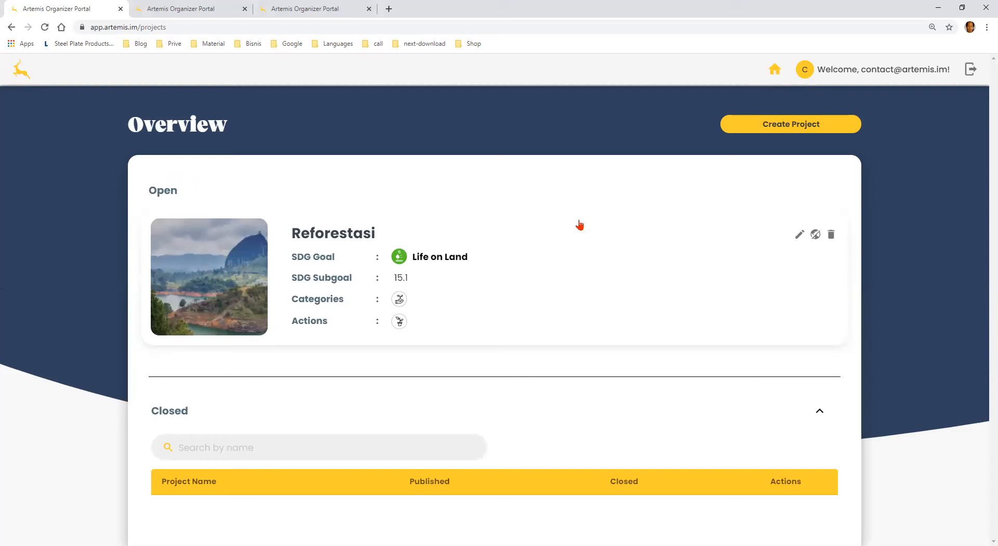
pyautogui.click(246, 279)
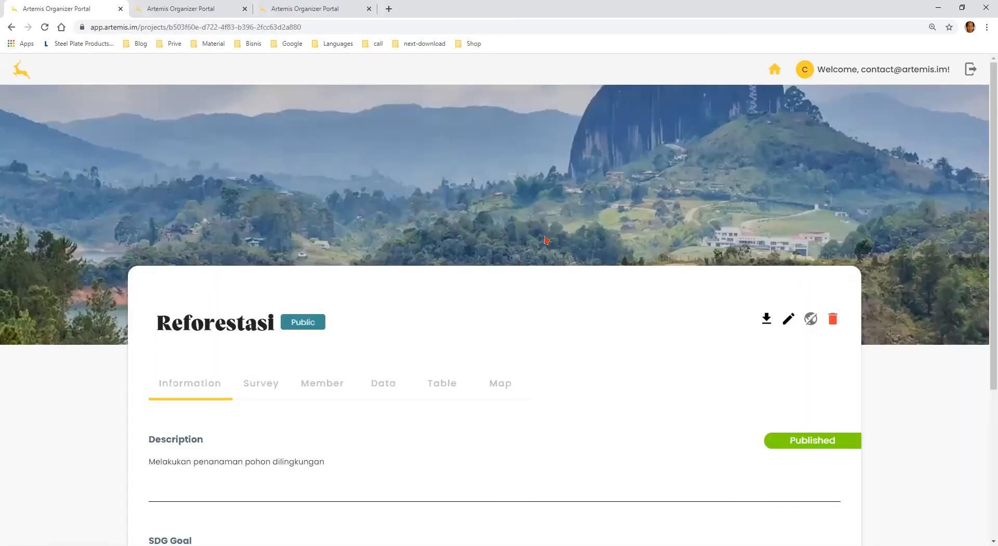
pyautogui.scroll(-2, 546, 246)
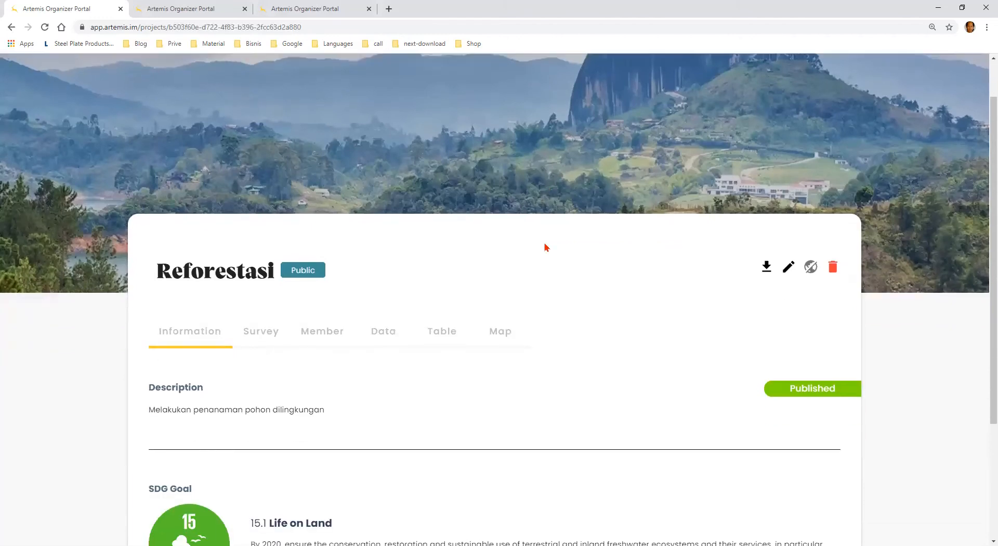
pyautogui.scroll(2, 547, 247)
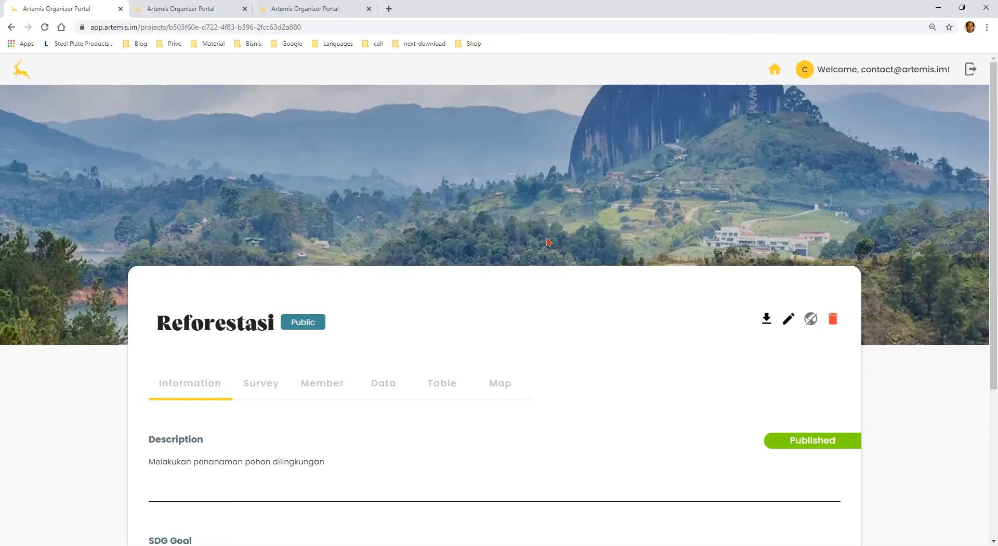
pyautogui.scroll(-1, 548, 242)
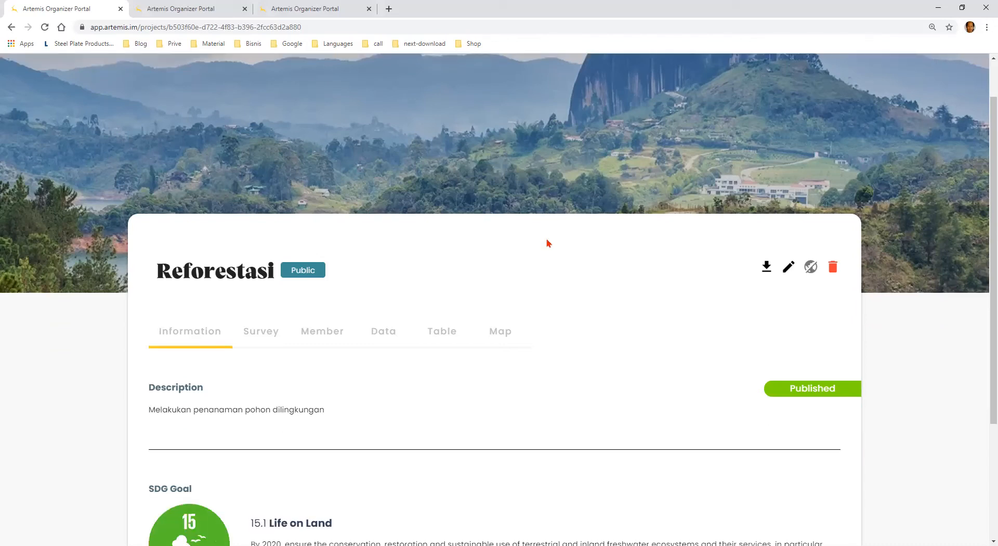
pyautogui.scroll(-1, 547, 243)
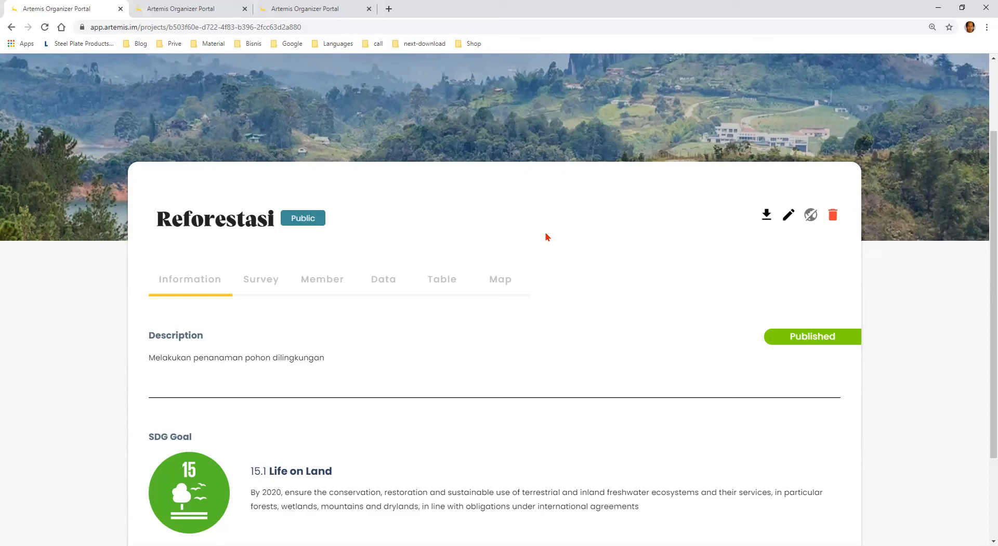
# Create a new survey in the Reforestasi project and open it for editing
pyautogui.click(262, 286)
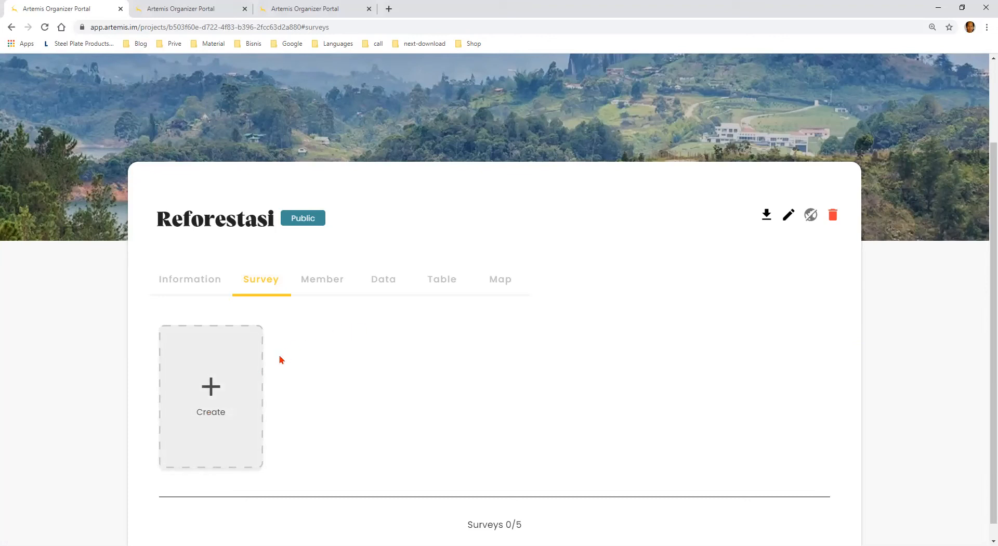
pyautogui.click(238, 405)
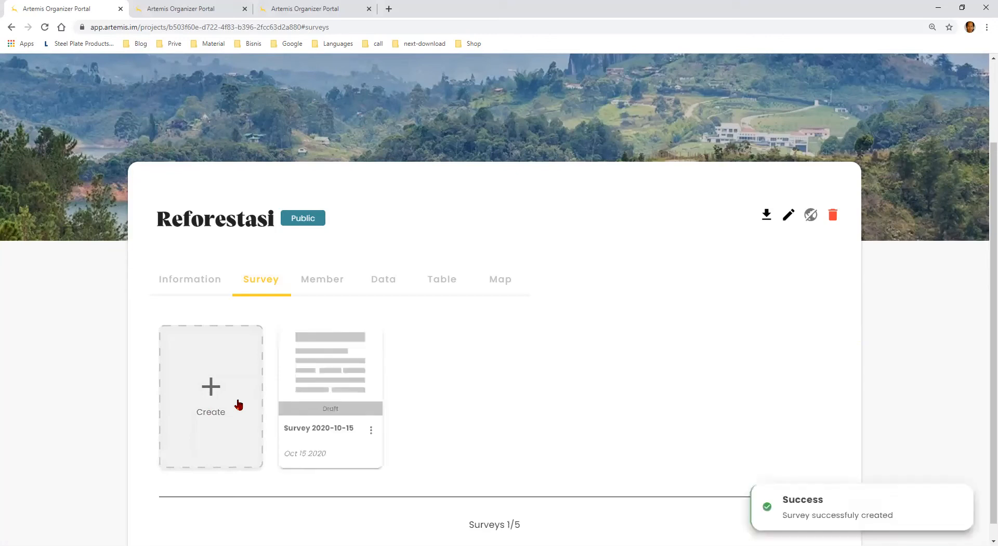
pyautogui.click(328, 386)
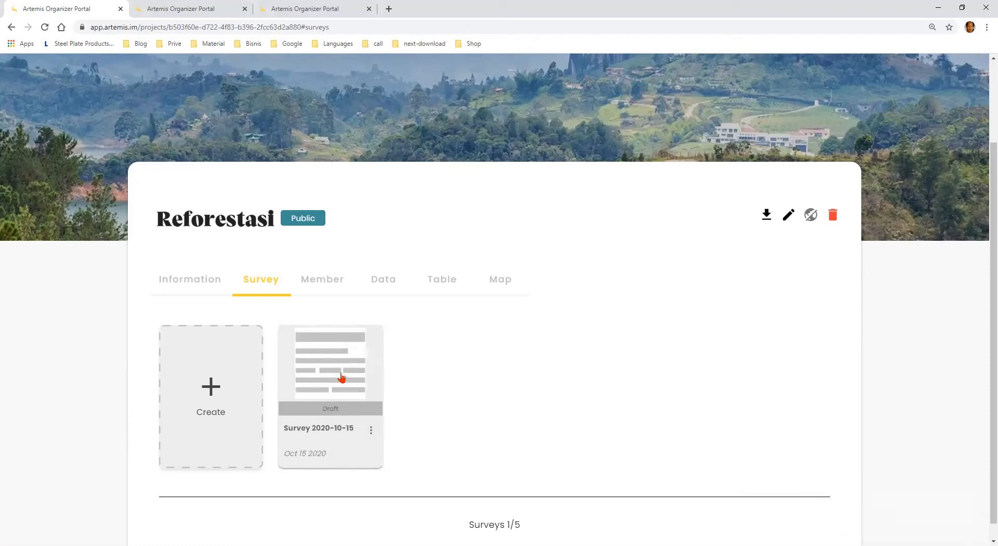
pyautogui.click(335, 436)
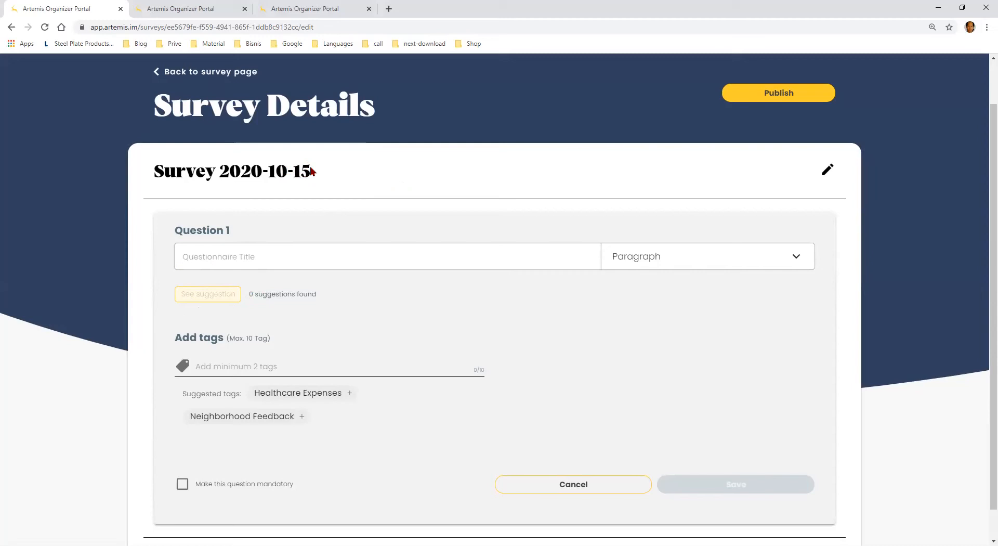
# Rename the survey as "Data Pohon yang ditanam" and save the title
pyautogui.click(829, 172)
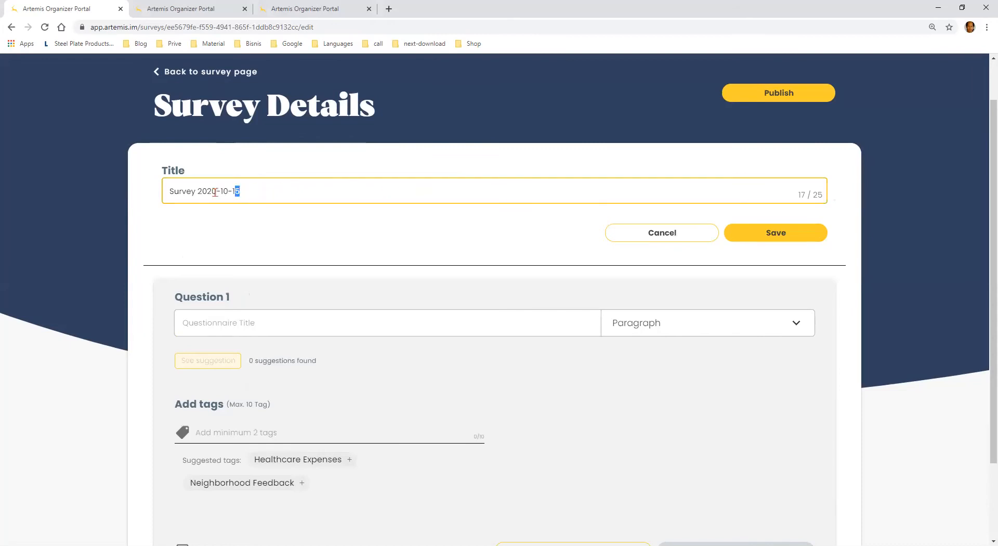
pyautogui.moveTo(239, 190); pyautogui.dragTo(167, 196)
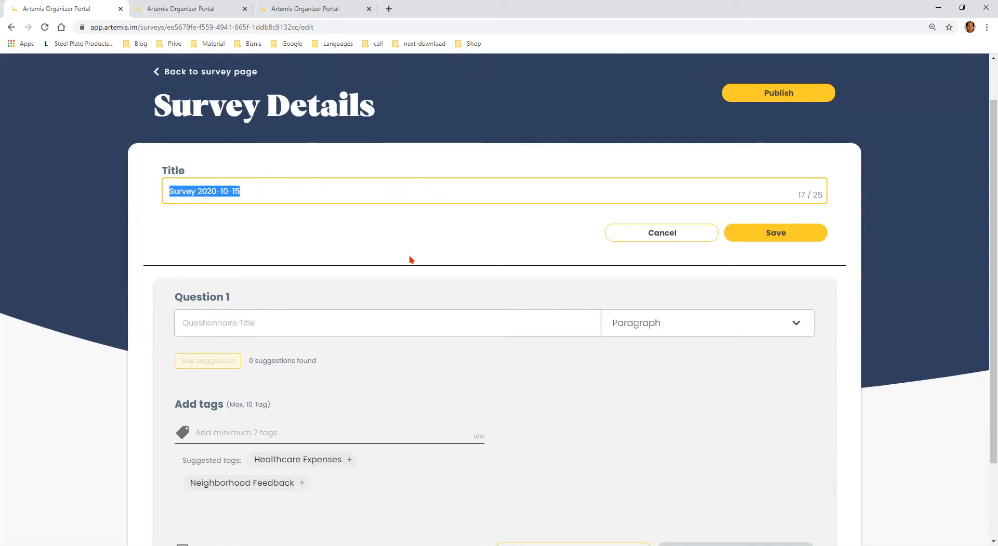
pyautogui.write('Data')
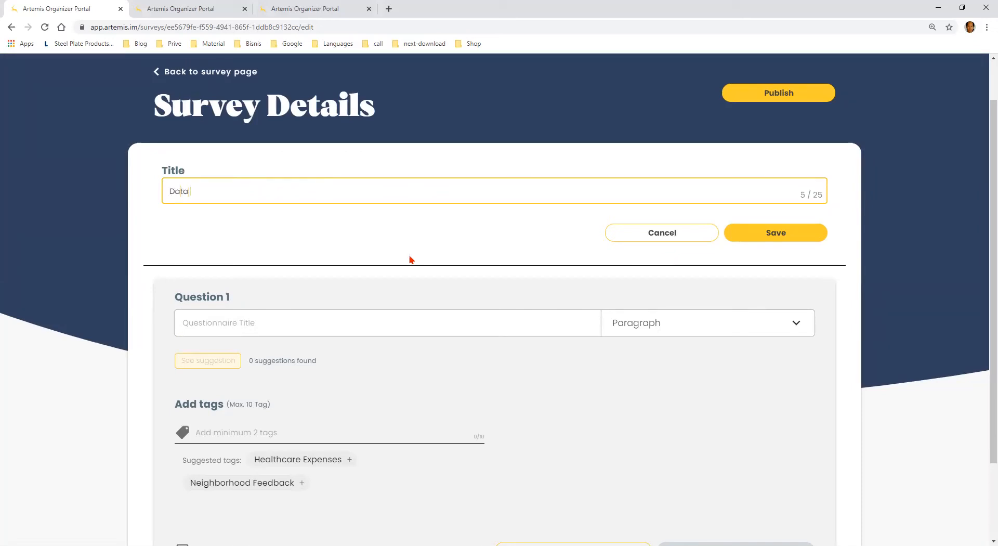
pyautogui.write(' Pohon yang ditanam]')
pyautogui.press('BackSpace')
pyautogui.press('BackSpace')
pyautogui.write('m')
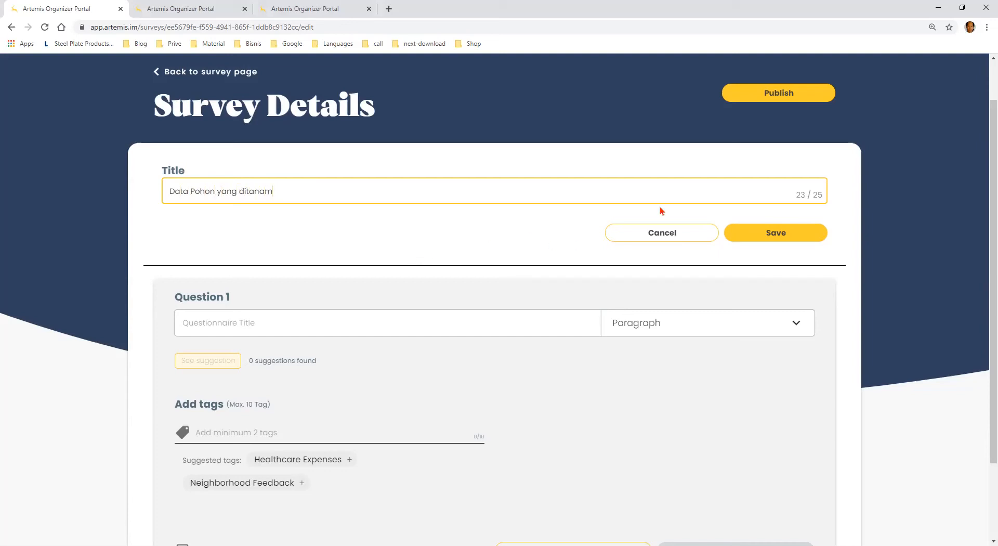
pyautogui.click(754, 234)
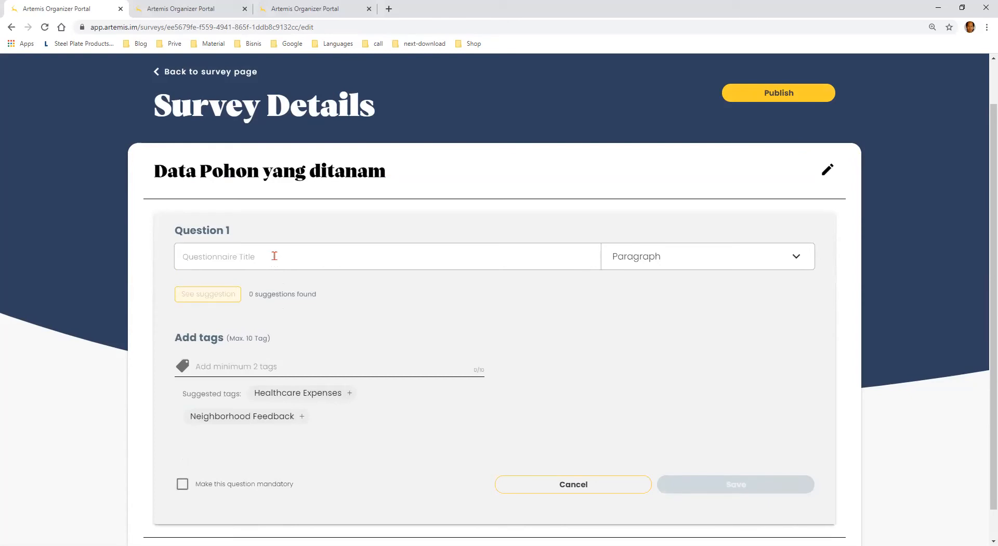
# Enter "Jumlah pohon yang ditanam di tanggal 11 Oktober" as the title of Question 1
pyautogui.write('Jumlah')
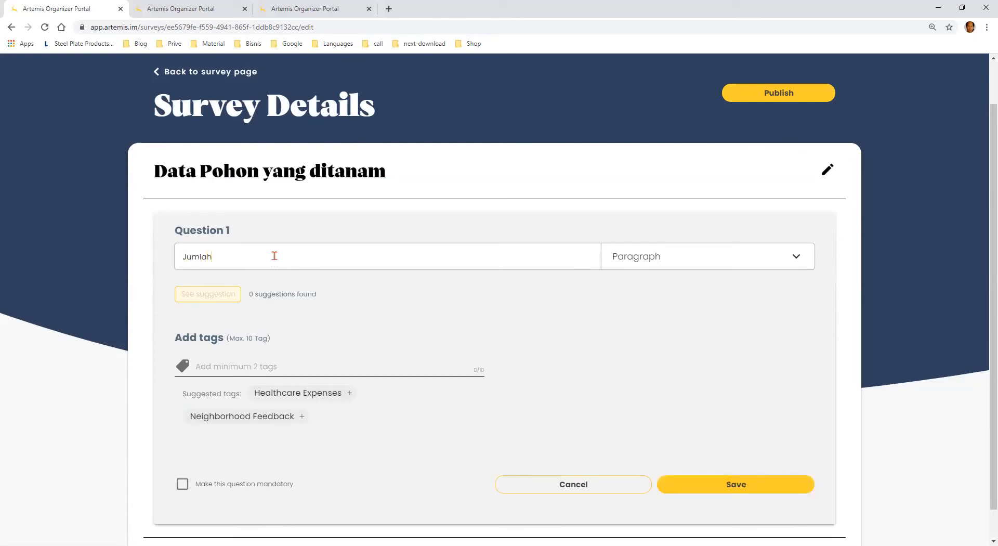
pyautogui.write(' pohon yang ditanama')
pyautogui.press('BackSpace')
pyautogui.write('di tangga')
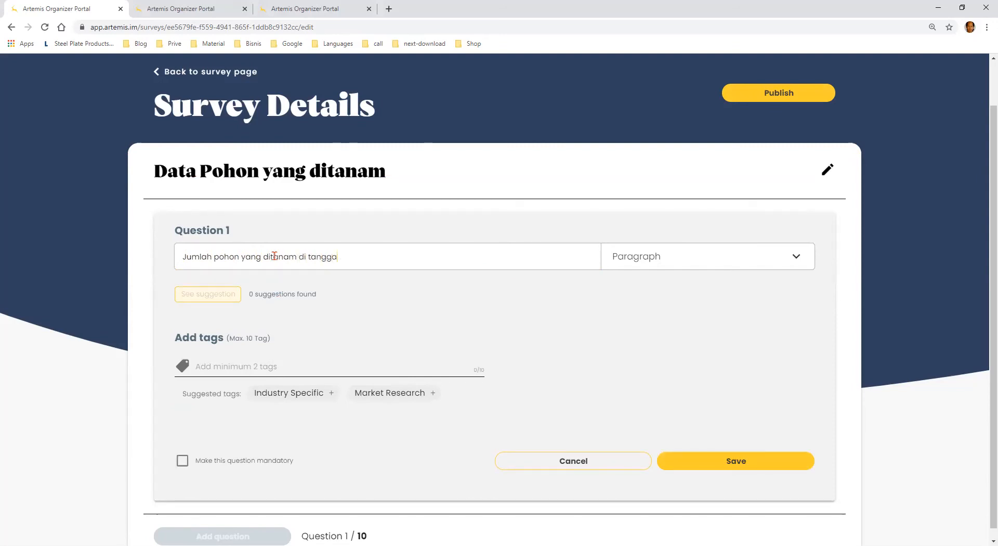
pyautogui.write('l 11 Oktober')
# Try the Short answer and Paragraph answer types for Question 1
pyautogui.click(748, 265)
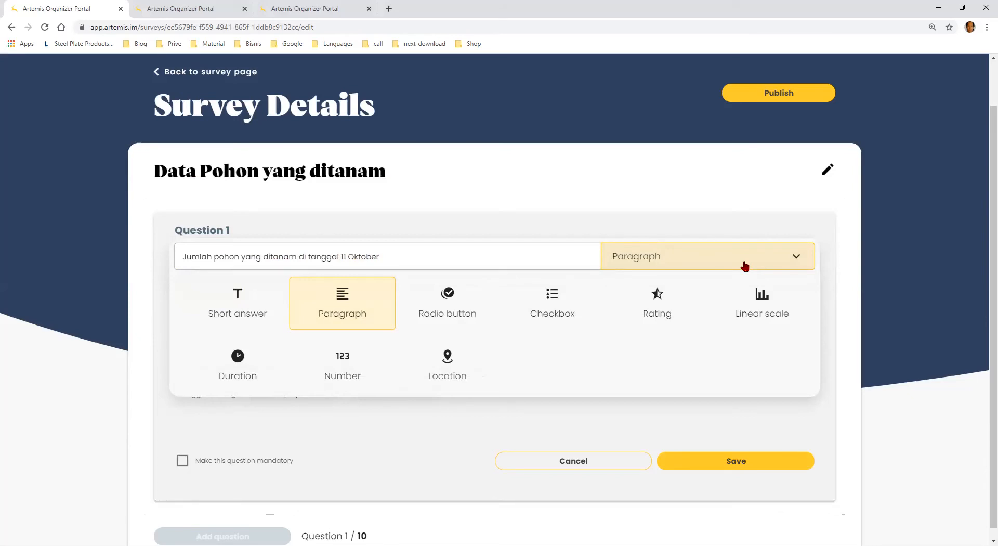
pyautogui.click(237, 292)
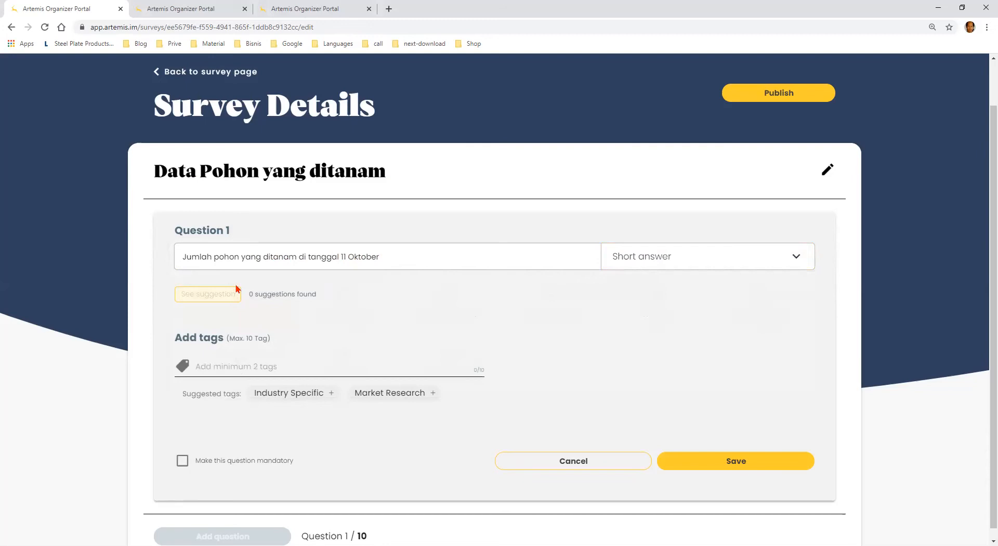
pyautogui.click(632, 257)
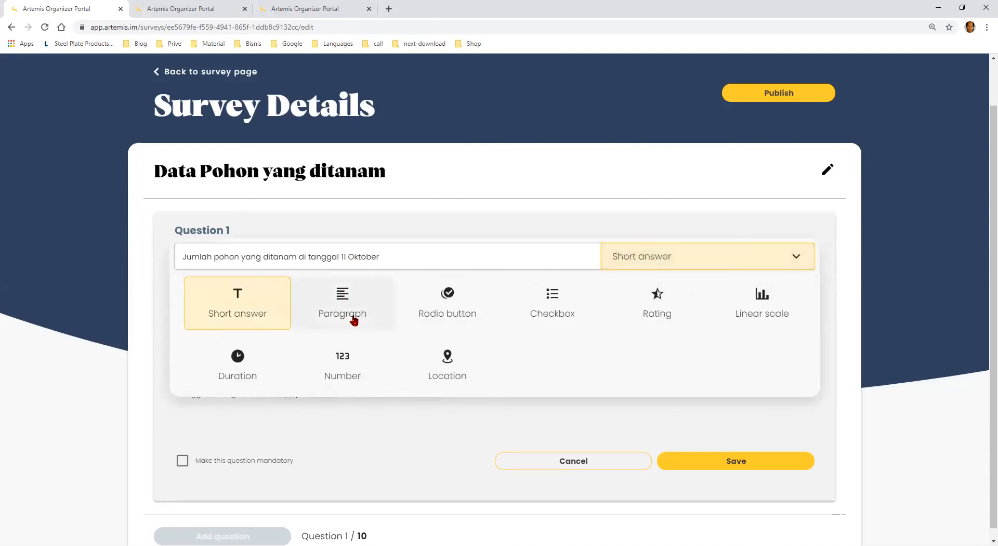
pyautogui.click(337, 315)
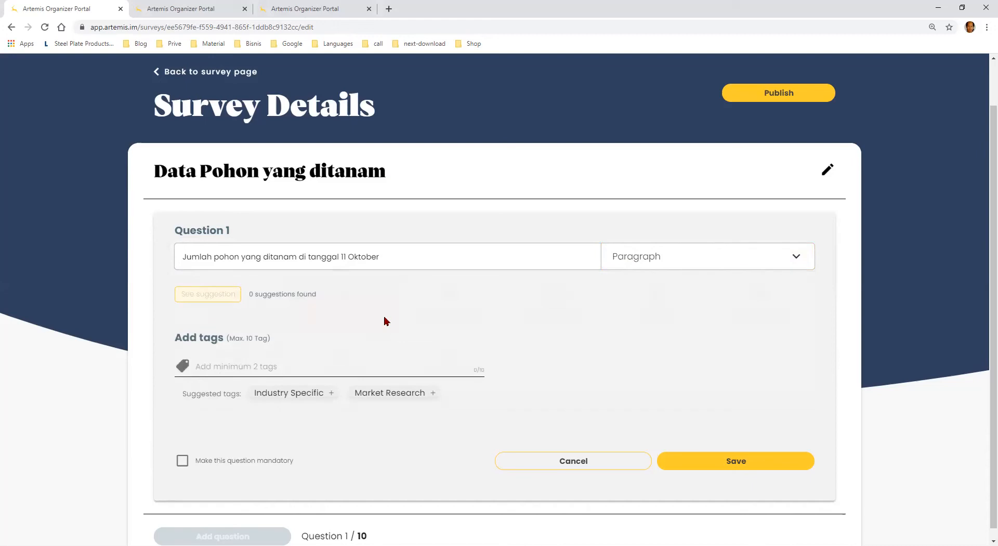
# Try the Radio button and Checkbox answer types for Question 1, opening the Choice A text for editing in each
pyautogui.click(629, 265)
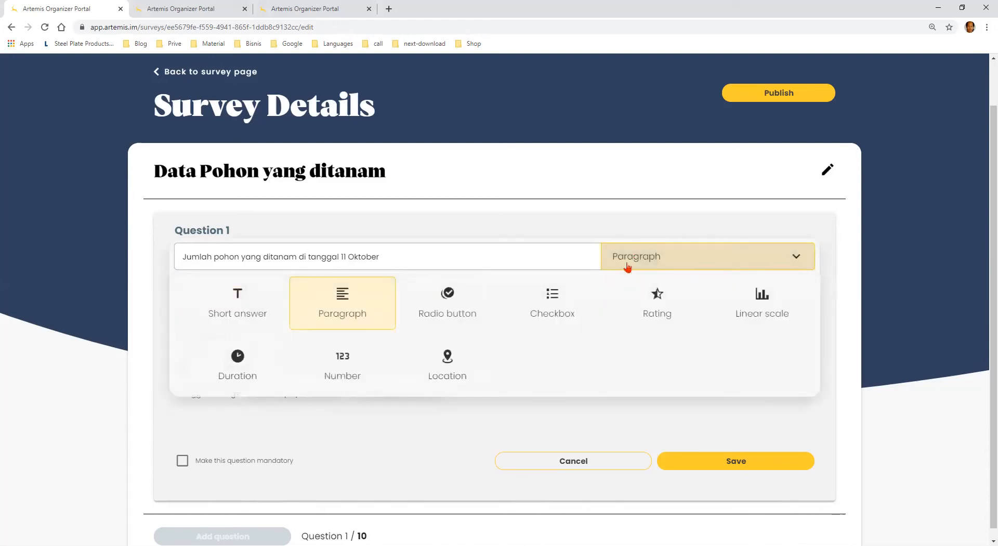
pyautogui.click(456, 308)
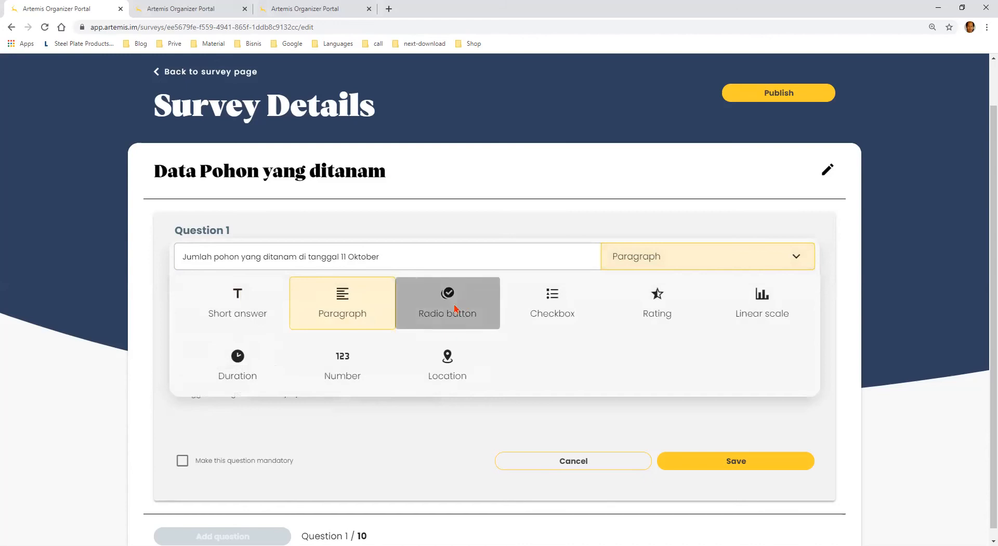
pyautogui.click(240, 365)
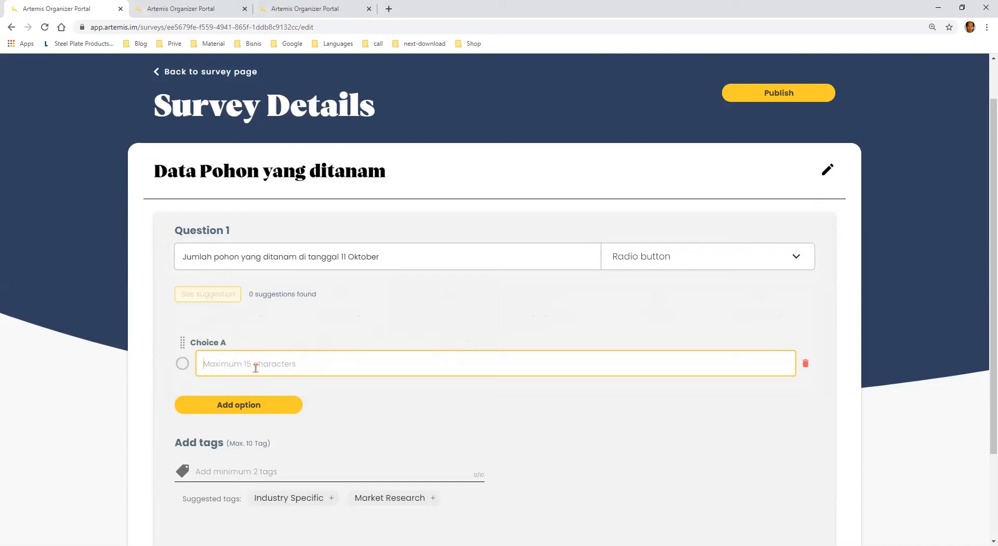
pyautogui.click(648, 264)
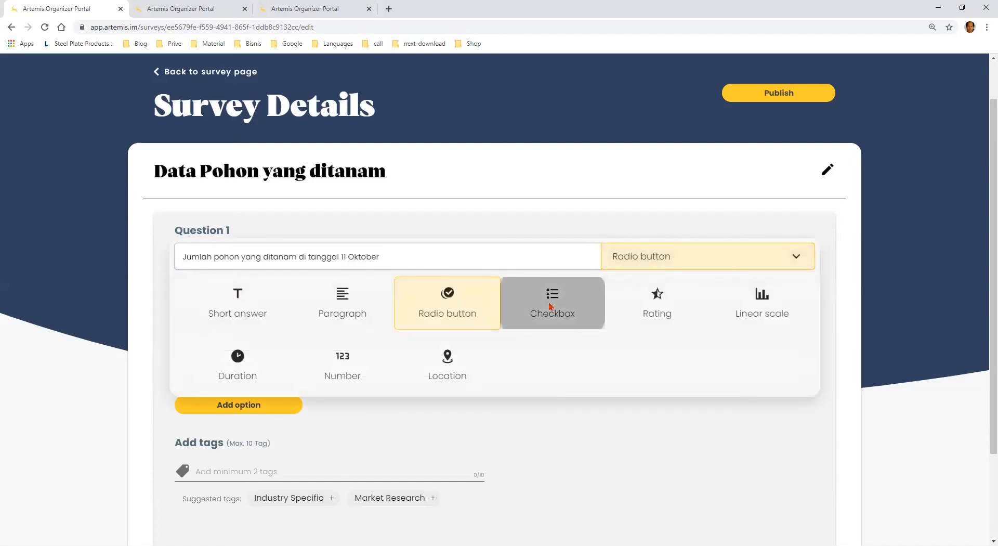
pyautogui.click(551, 307)
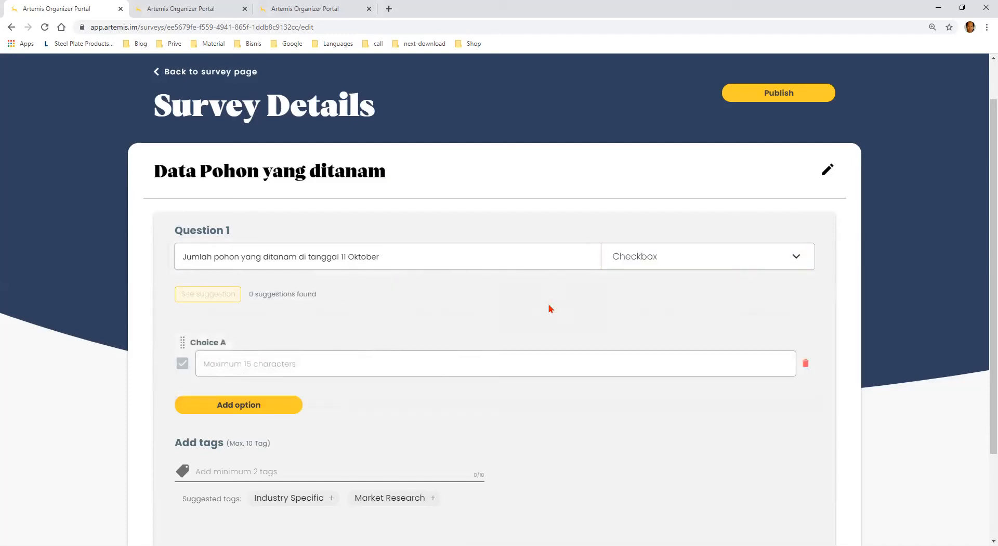
pyautogui.click(252, 364)
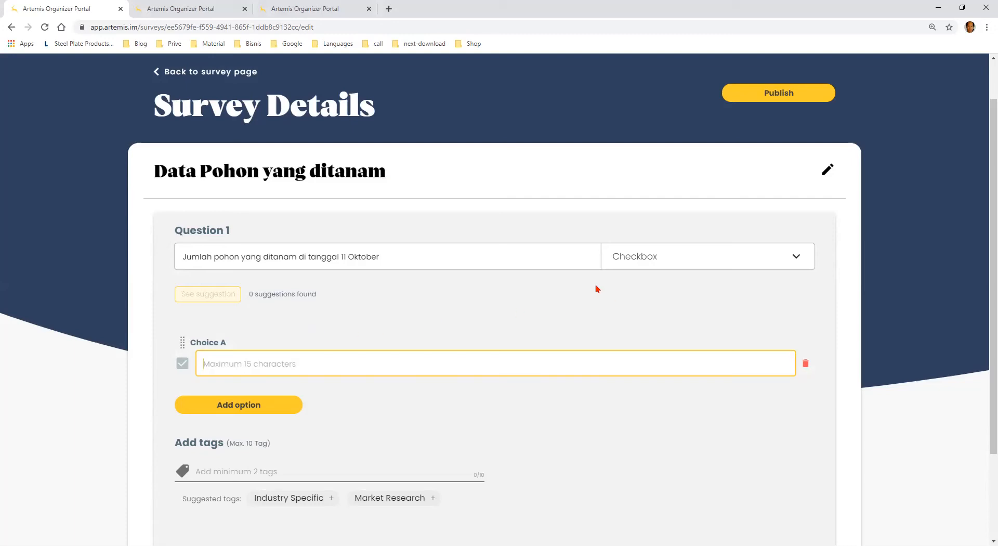
# Try the Rating and Linear scale answer types for Question 1 and view the rating style and scale range options
pyautogui.click(643, 268)
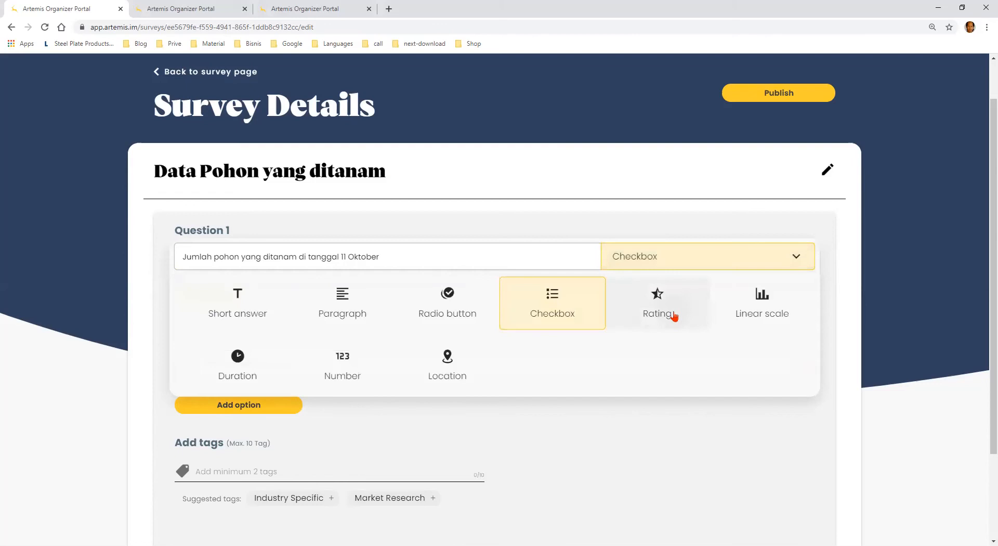
pyautogui.click(674, 315)
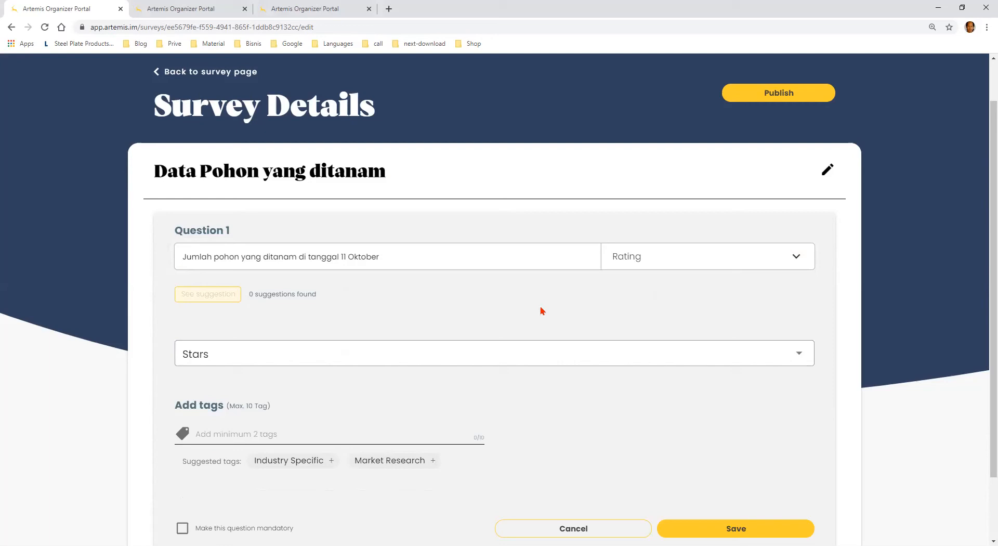
pyautogui.click(556, 358)
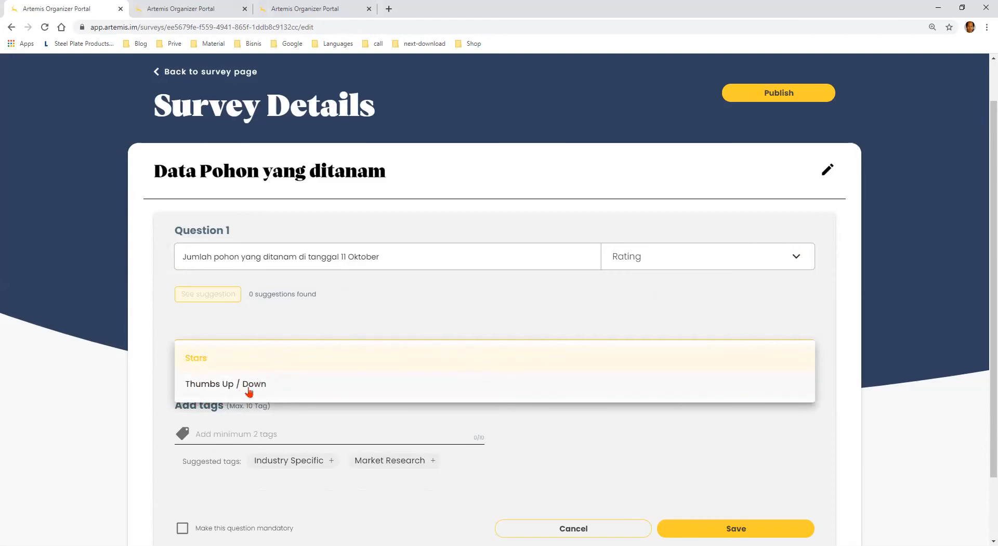
pyautogui.click(654, 266)
pyautogui.click(757, 311)
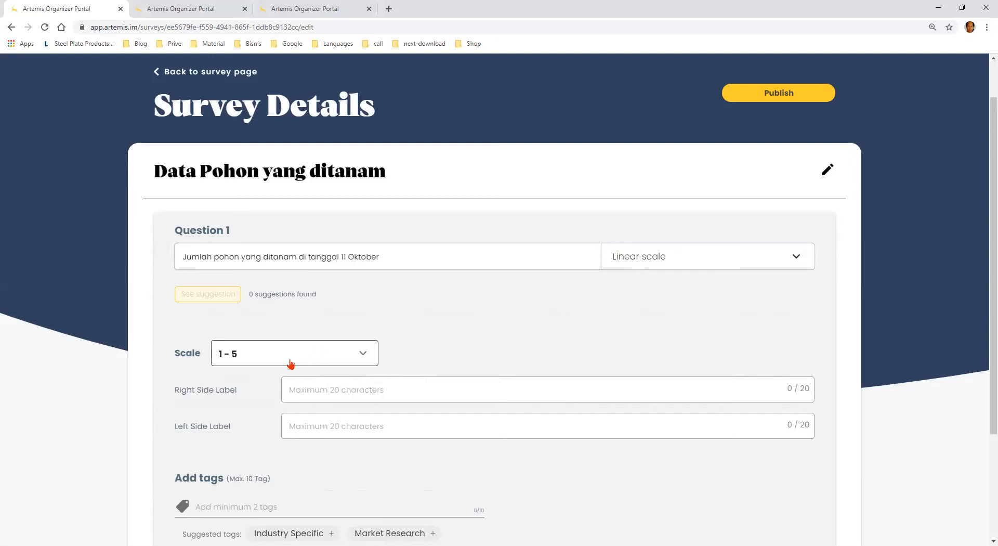
pyautogui.click(246, 361)
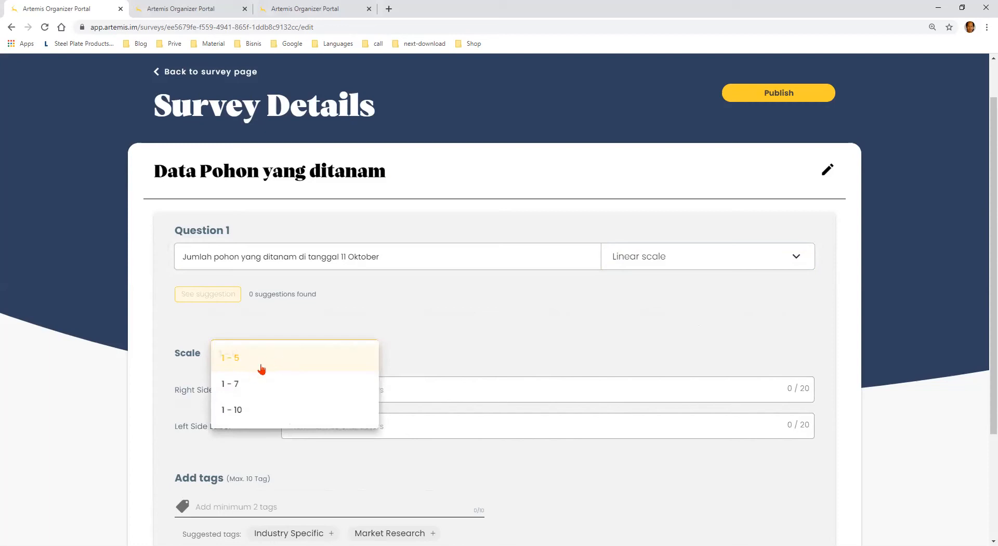
pyautogui.click(467, 353)
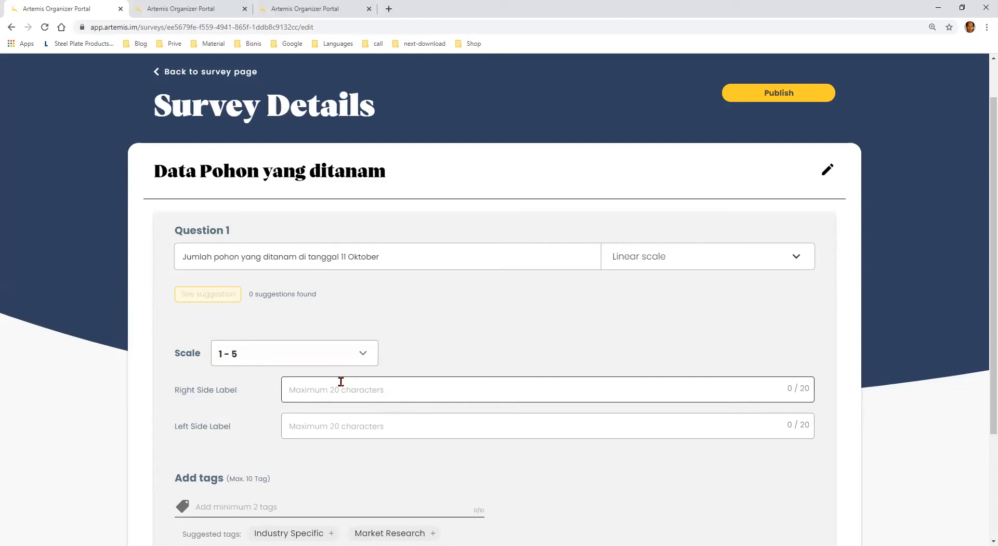
# Try the Duration answer type for Question 1, limiting what it collects to the date only
pyautogui.click(772, 268)
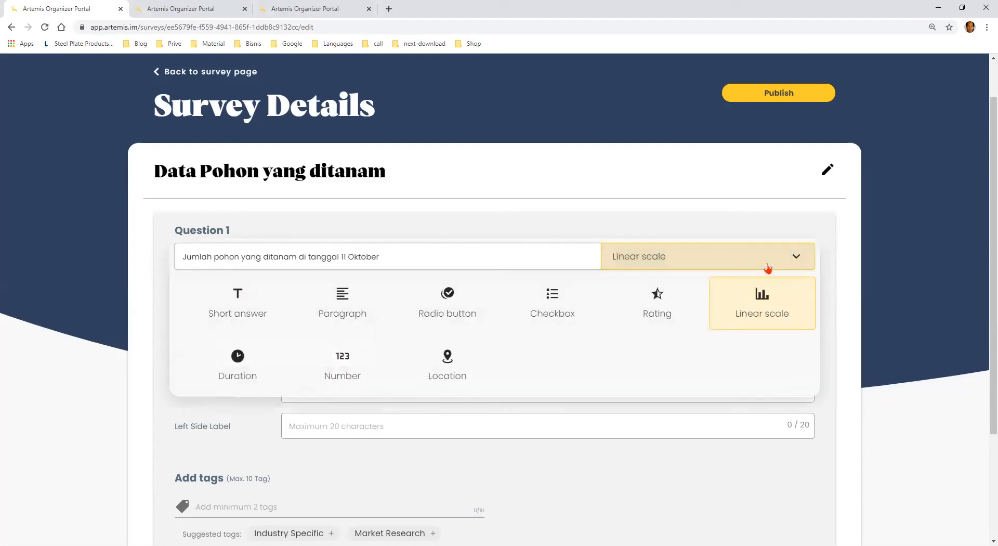
pyautogui.click(238, 364)
pyautogui.scroll(-1, 455, 372)
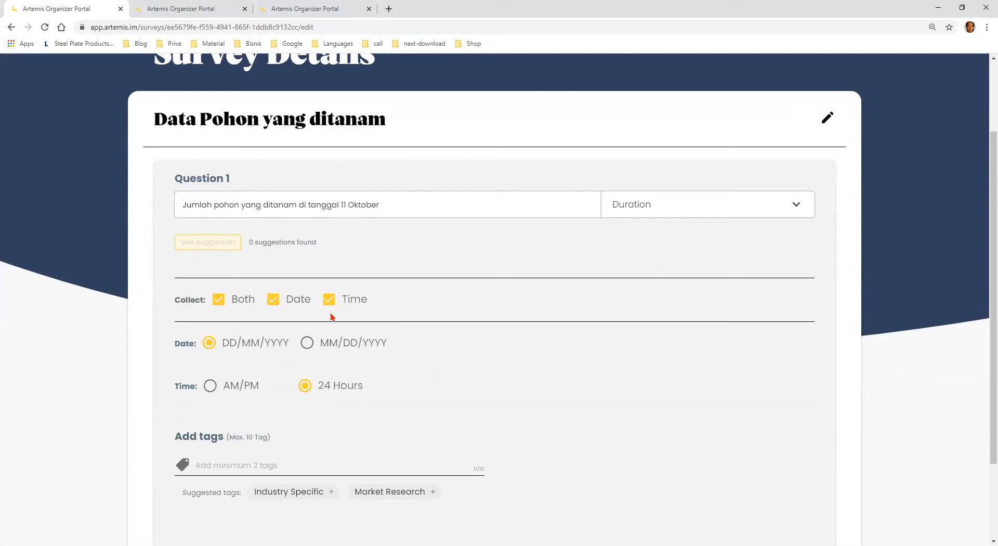
pyautogui.click(214, 307)
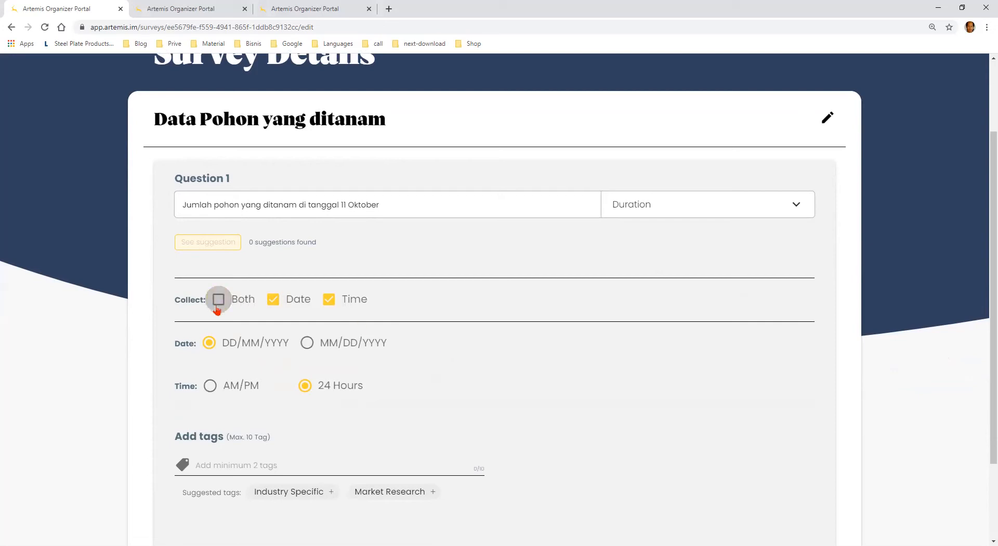
pyautogui.click(273, 306)
pyautogui.click(327, 305)
pyautogui.click(273, 301)
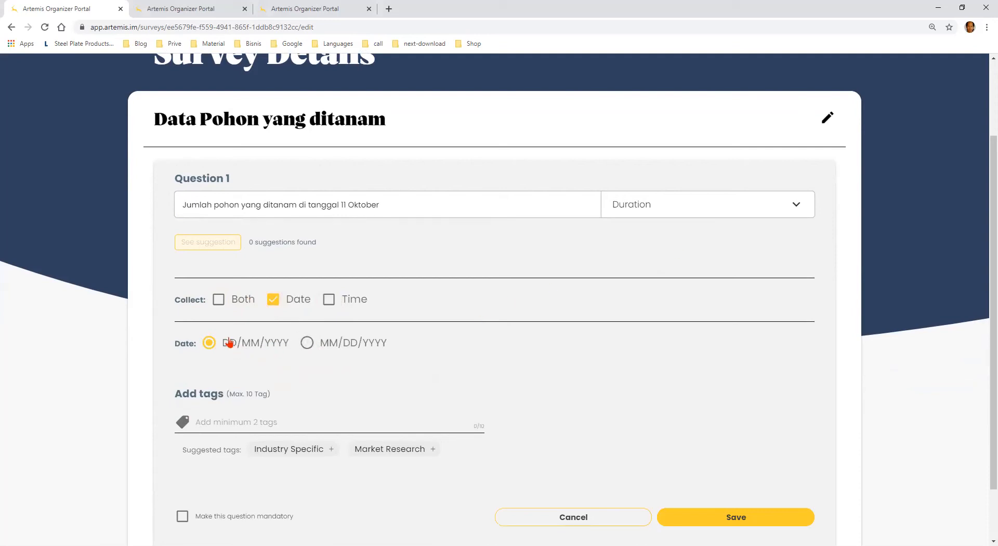
# Switch Question 1 to the Number answer type, try "buah" and a variant with a slash as the unit, and clear the unit
pyautogui.click(730, 215)
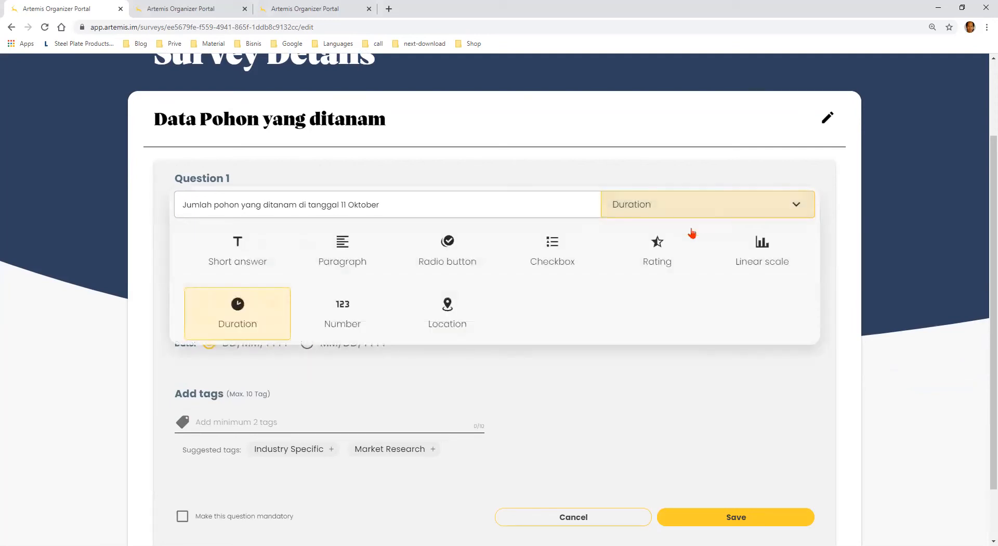
pyautogui.click(349, 312)
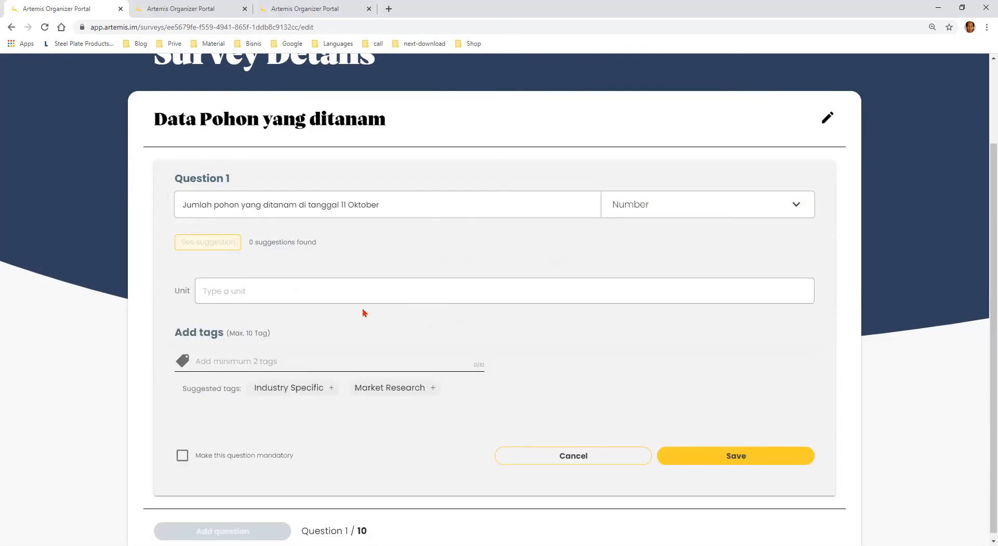
pyautogui.click(351, 293)
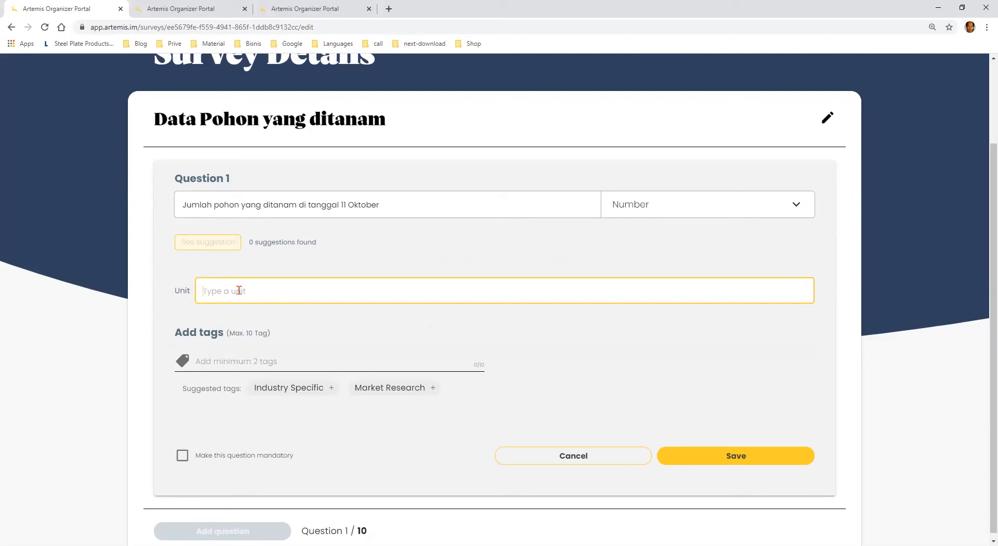
pyautogui.write('buah/bij')
pyautogui.press('BackSpace')
pyautogui.press('BackSpace')
pyautogui.press('BackSpace')
pyautogui.press('BackSpace')
pyautogui.press('BackSpace')
pyautogui.press('BackSpace')
pyautogui.press('BackSpace')
pyautogui.press('BackSpace')
# Try the Location answer type for Question 1, and set the answer type to Number
pyautogui.click(669, 217)
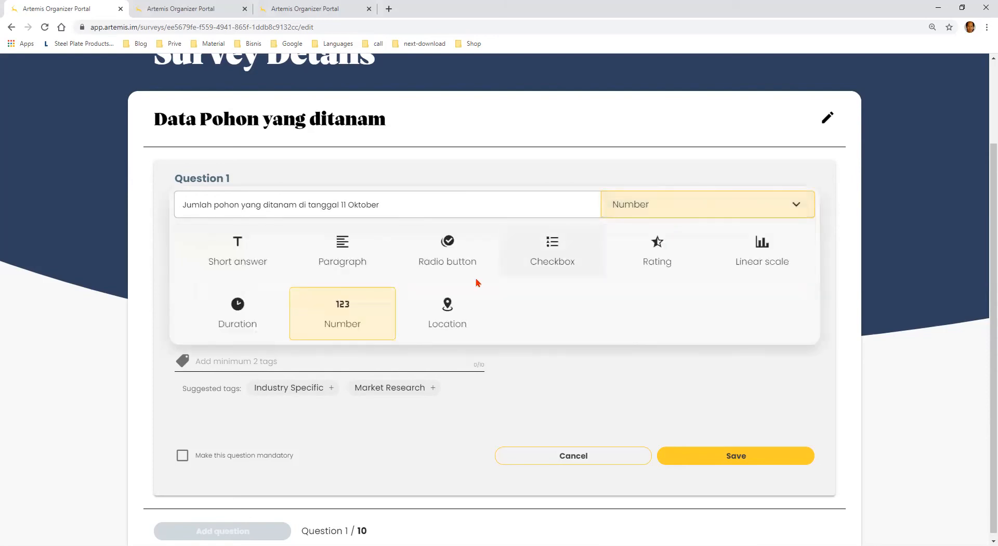
pyautogui.click(459, 314)
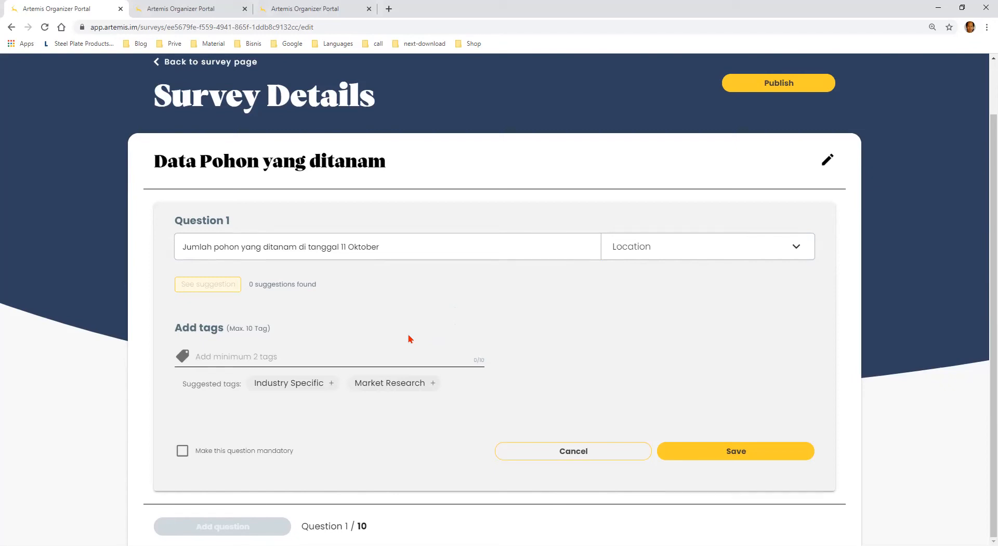
pyautogui.click(705, 249)
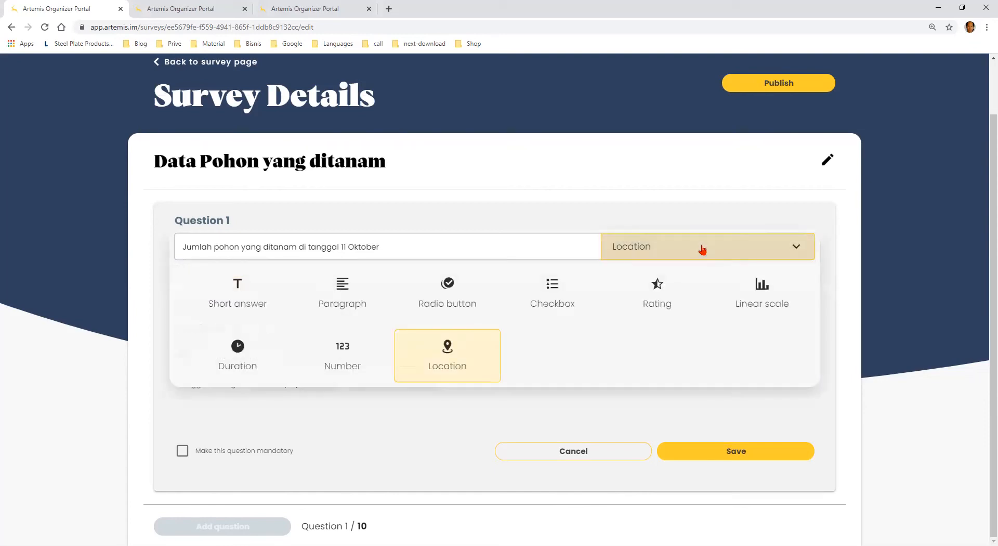
pyautogui.click(356, 369)
pyautogui.scroll(-1, 532, 361)
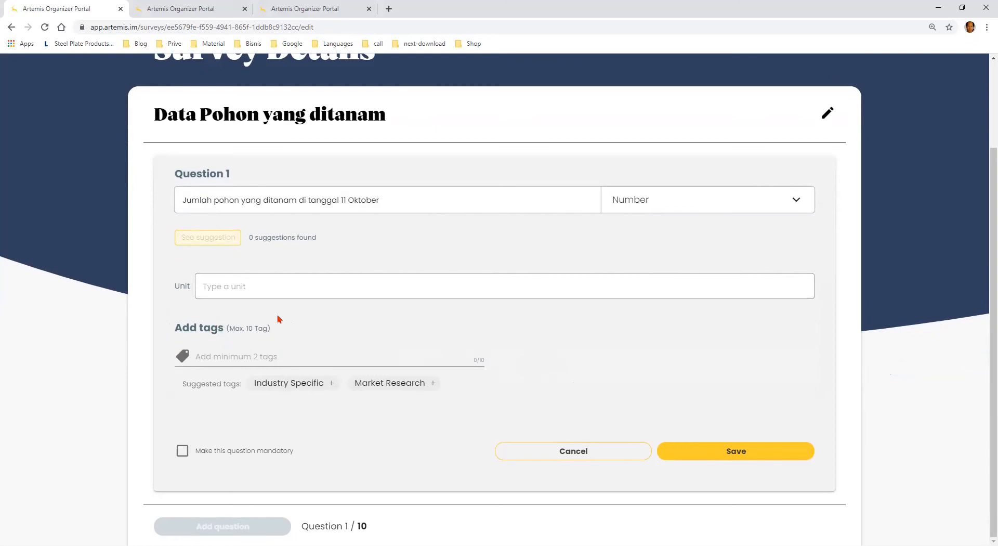
# Add the tags "Environment" and "Trees" to Question 1
pyautogui.click(311, 359)
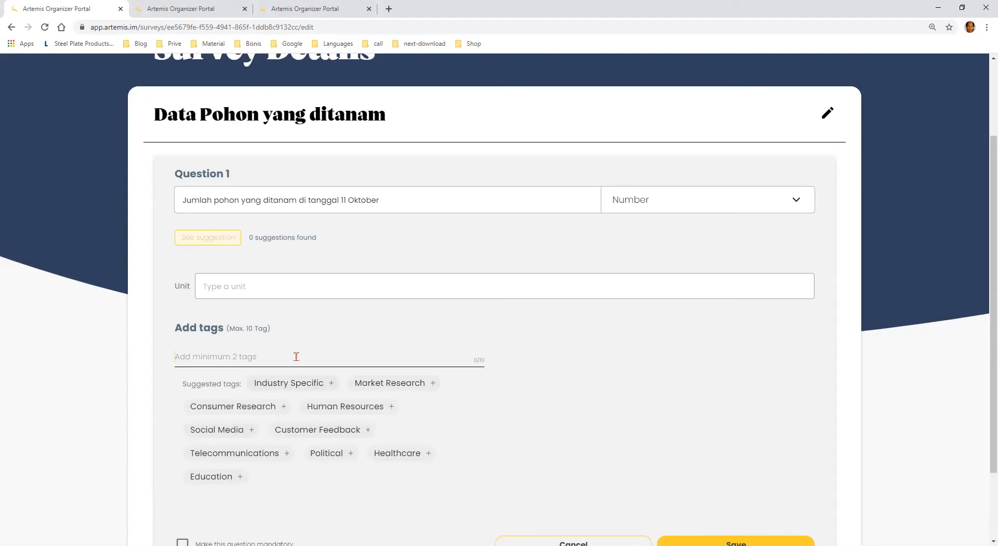
pyautogui.write('Environment')
pyautogui.press('Return')
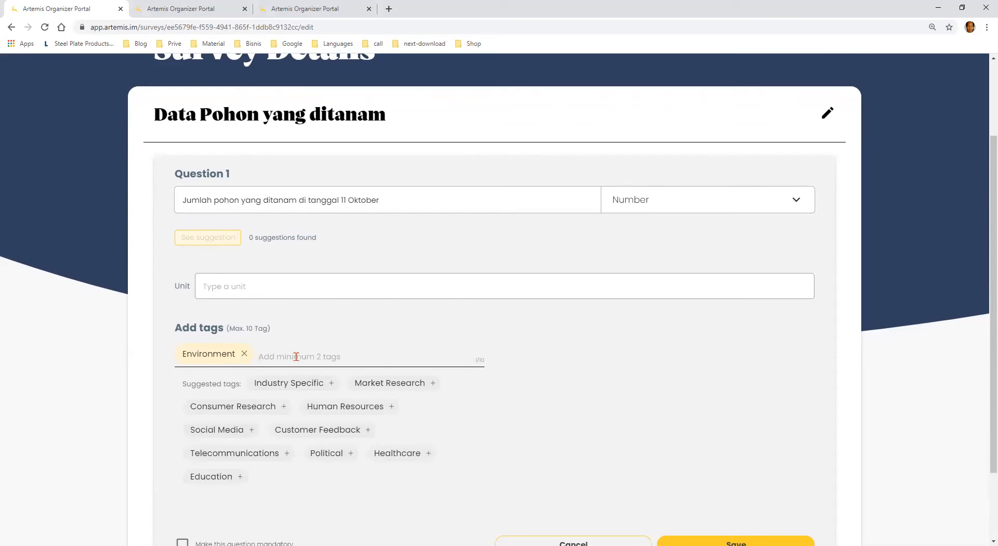
pyautogui.write('Trees')
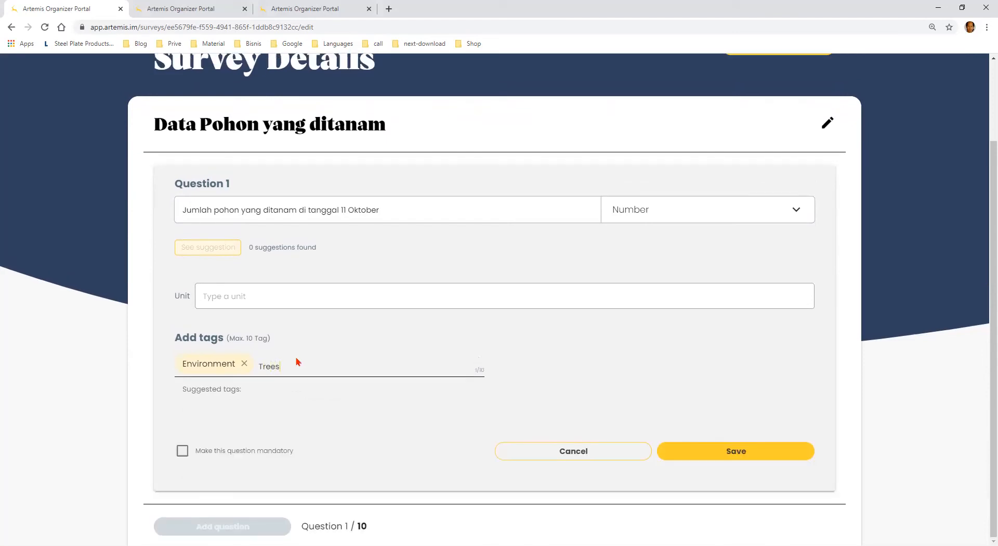
pyautogui.press('Return')
pyautogui.scroll(-2, 502, 325)
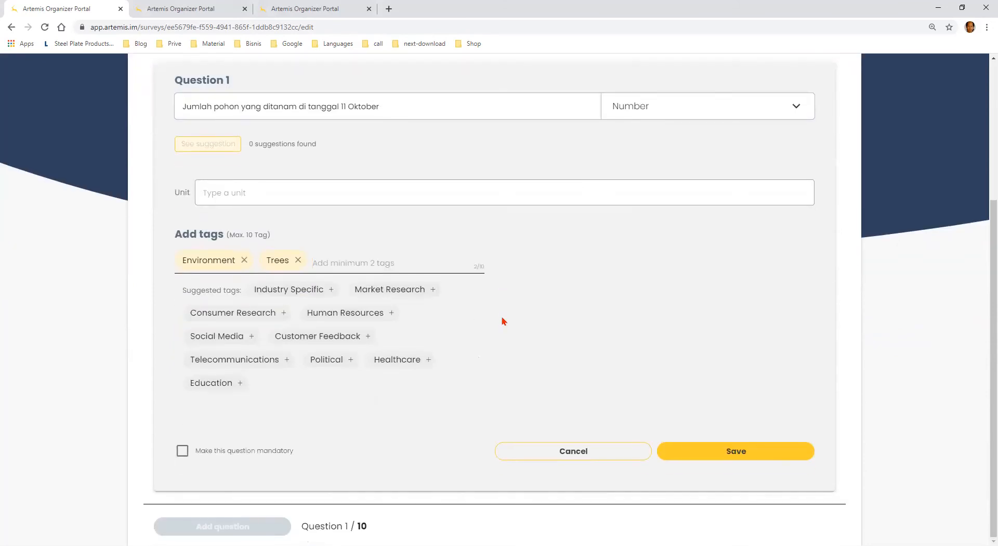
pyautogui.scroll(2, 508, 318)
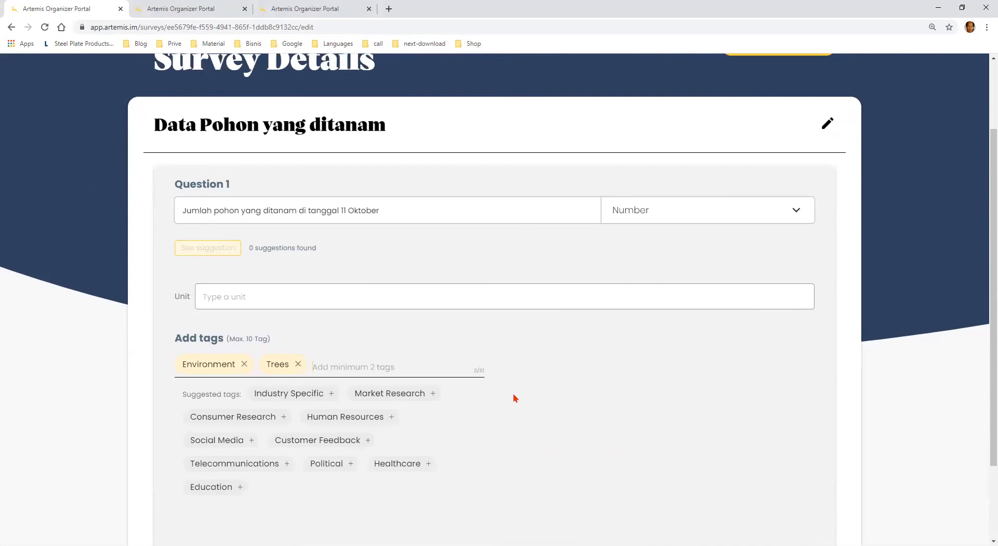
pyautogui.scroll(-2, 514, 398)
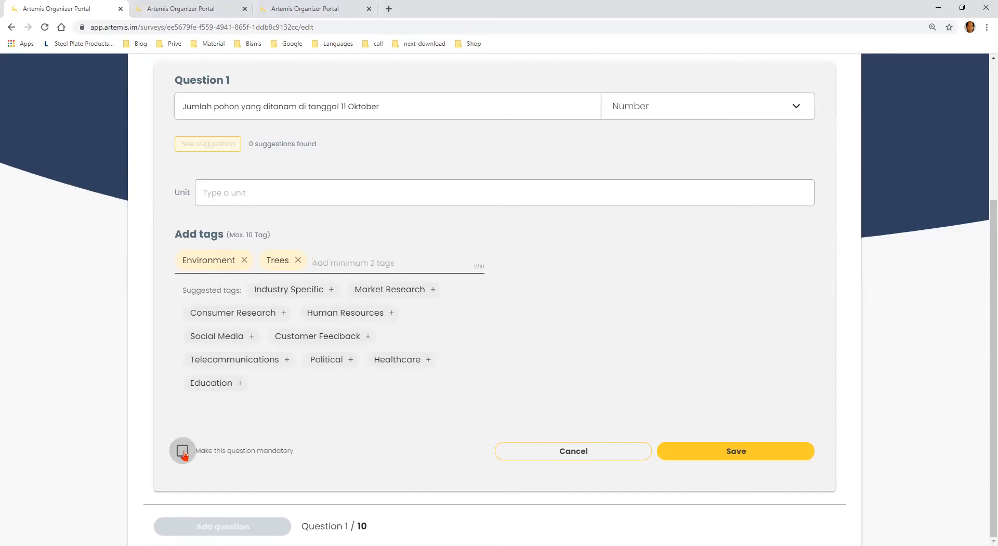
# Set the unit of Question 1 to "Buah" and save the question
pyautogui.click(751, 457)
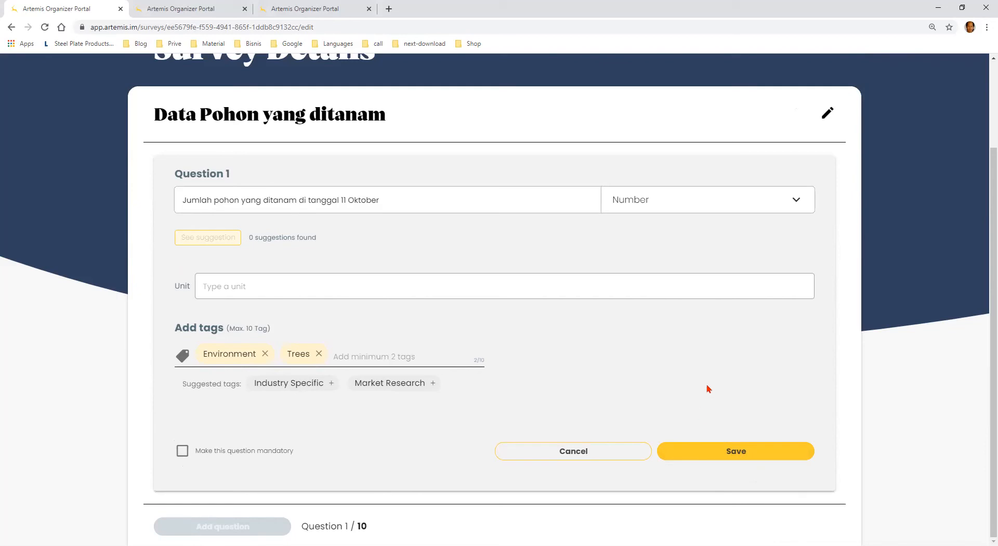
pyautogui.click(555, 284)
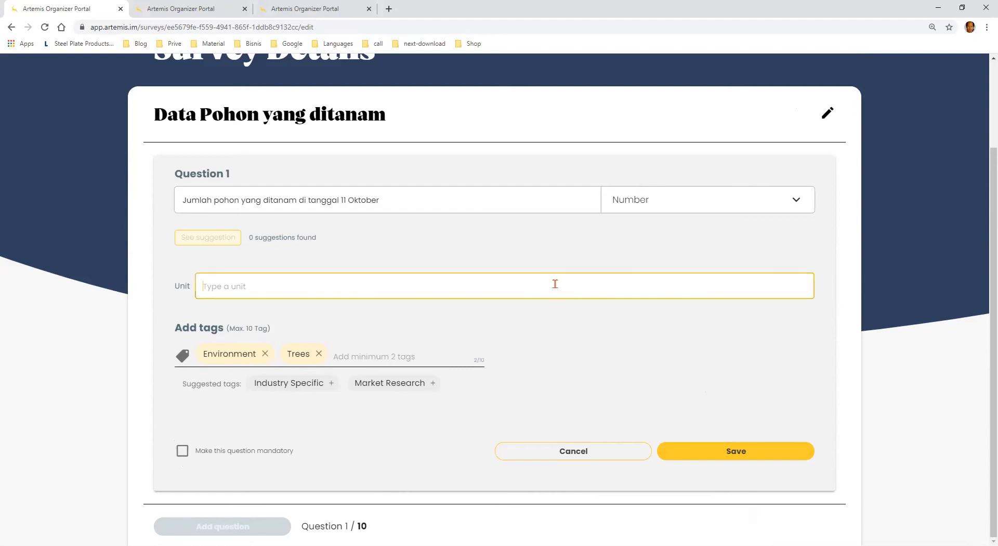
pyautogui.write('Buah')
pyautogui.click(728, 452)
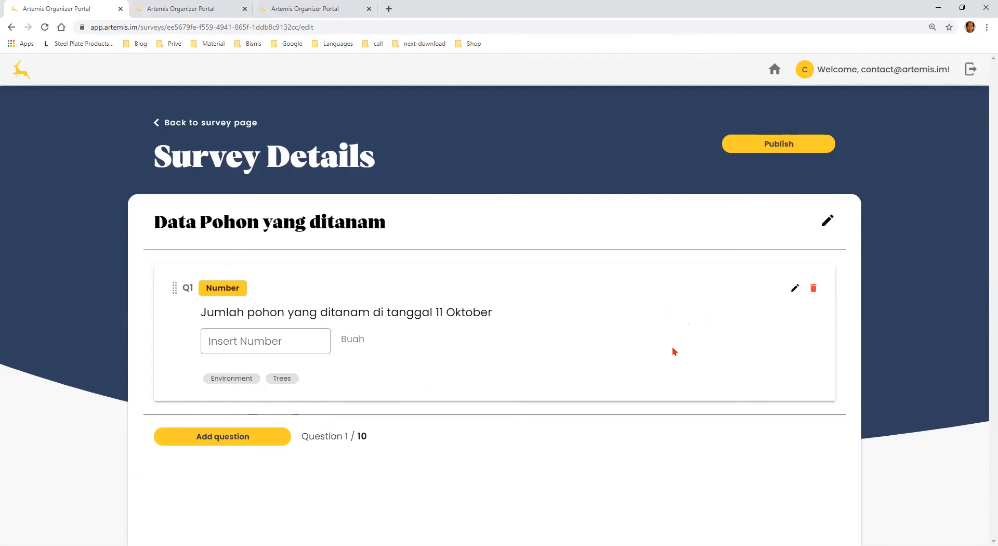
# Publish the "Data Pohon yang ditanam" survey and return to the Reforestasi project's survey list
pyautogui.click(784, 147)
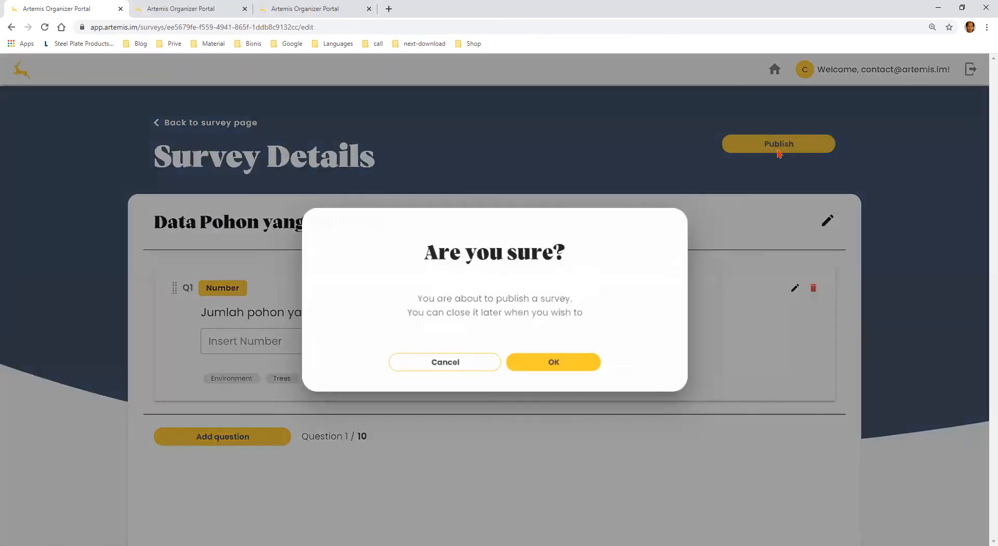
pyautogui.click(577, 367)
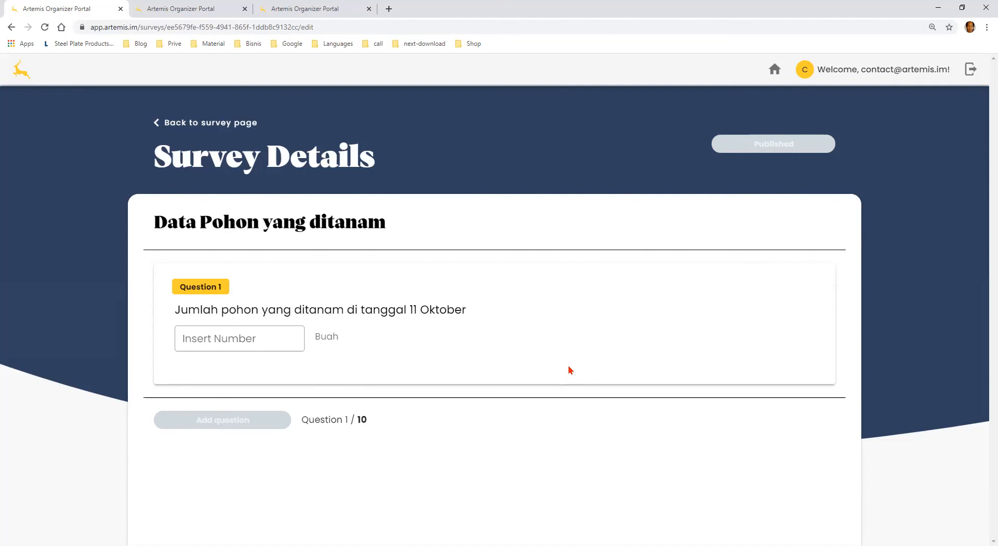
pyautogui.click(167, 128)
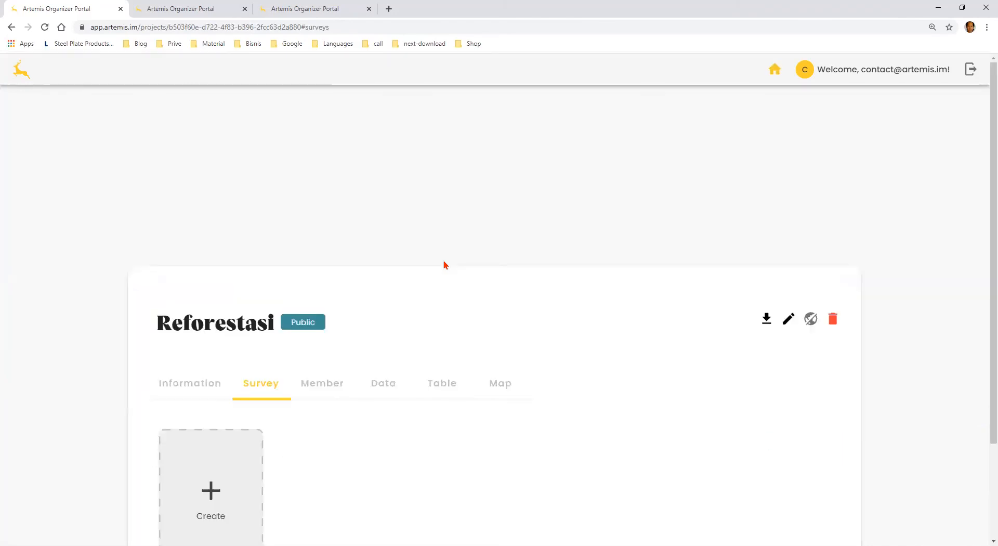
pyautogui.scroll(-1, 446, 269)
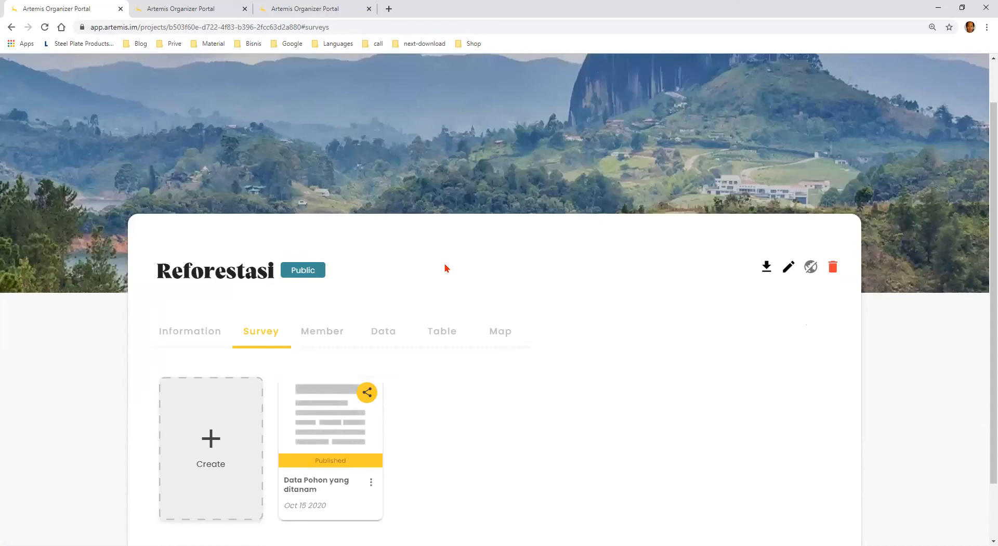
pyautogui.scroll(-1, 444, 267)
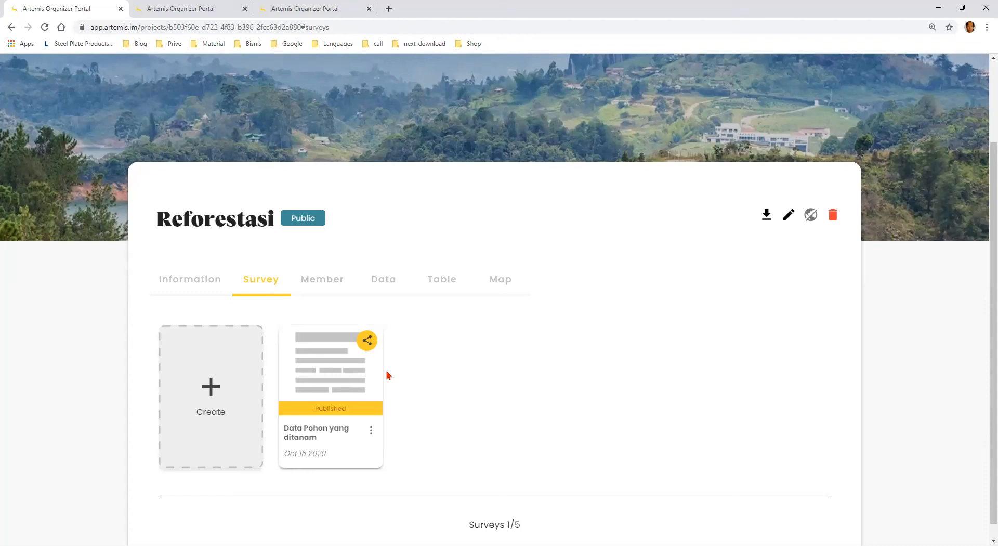
# Copy the share link of the published "Data Pohon yang ditanam" survey and close the sharing dialog
pyautogui.click(369, 343)
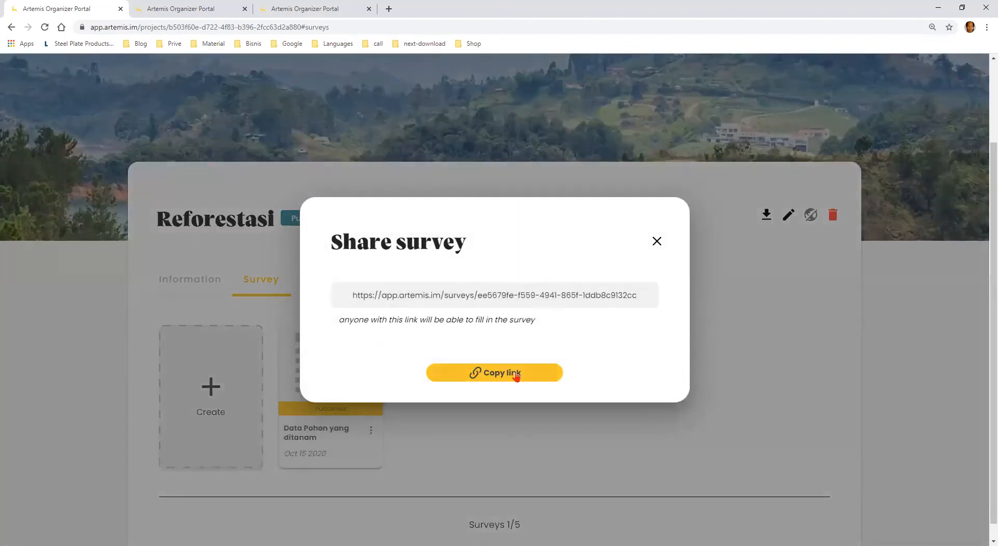
pyautogui.click(516, 373)
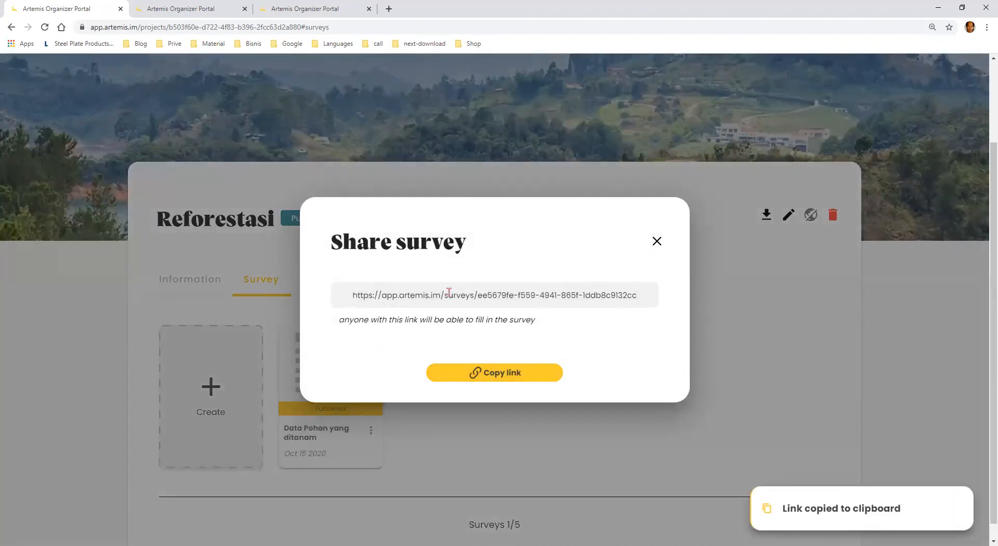
pyautogui.click(657, 240)
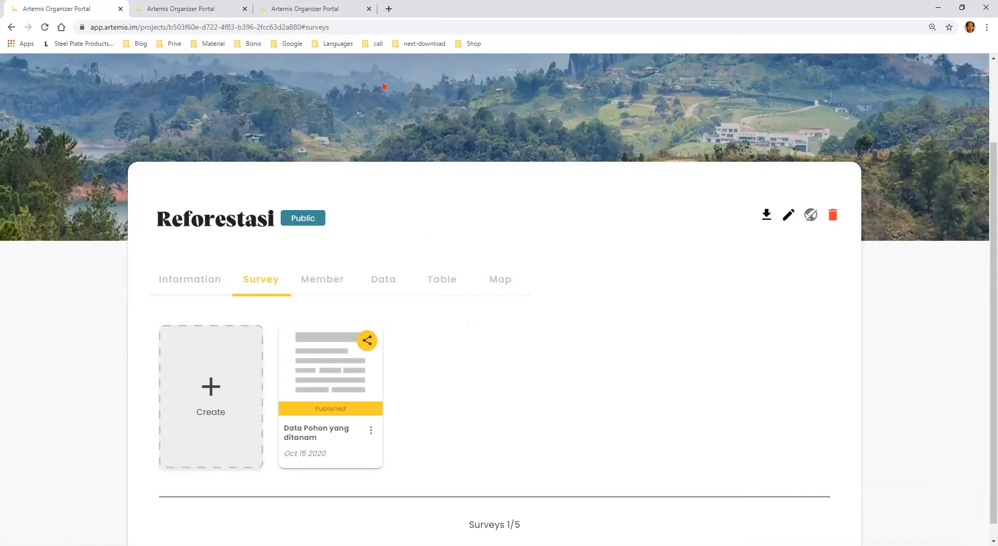
# Open the copied survey link in a new browser tab
pyautogui.click(389, 9)
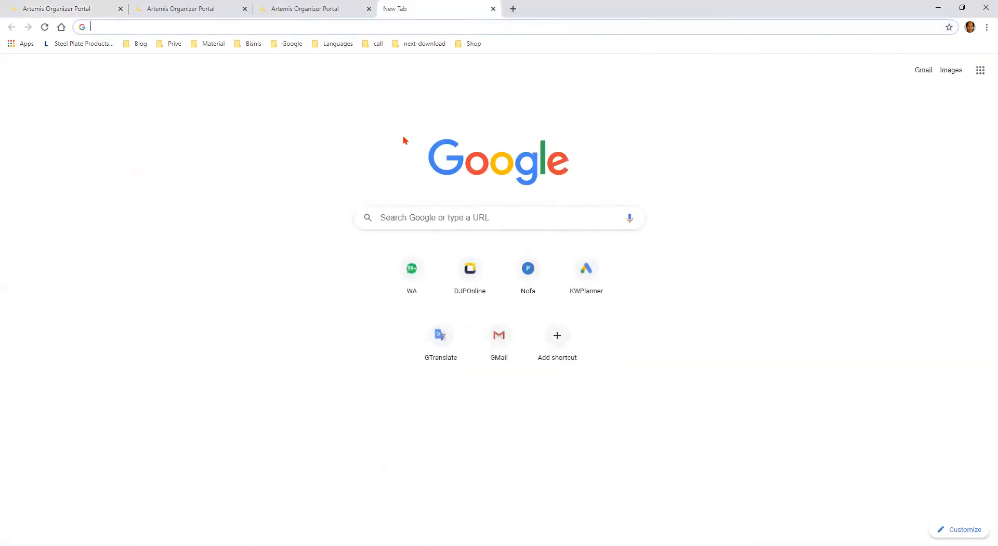
pyautogui.hotkey('ctrl', 'v')
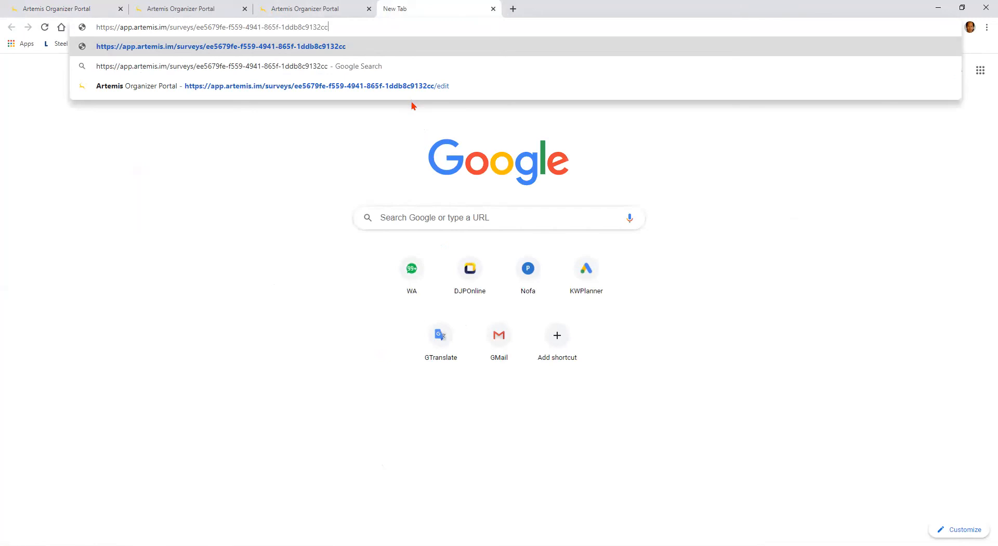
pyautogui.press('Return')
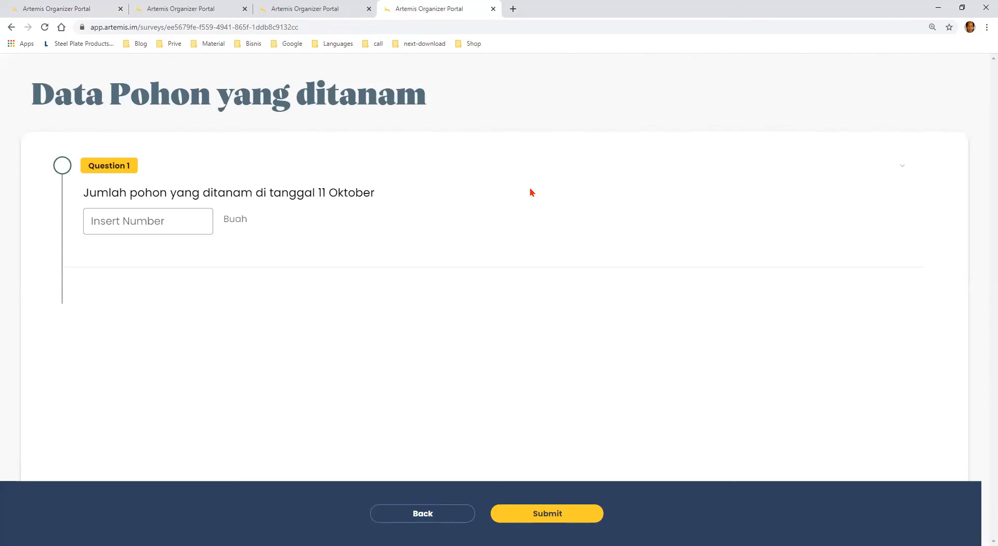
# Answer Question 1 on the number of planted trees with 10 and submit the survey
pyautogui.click(167, 216)
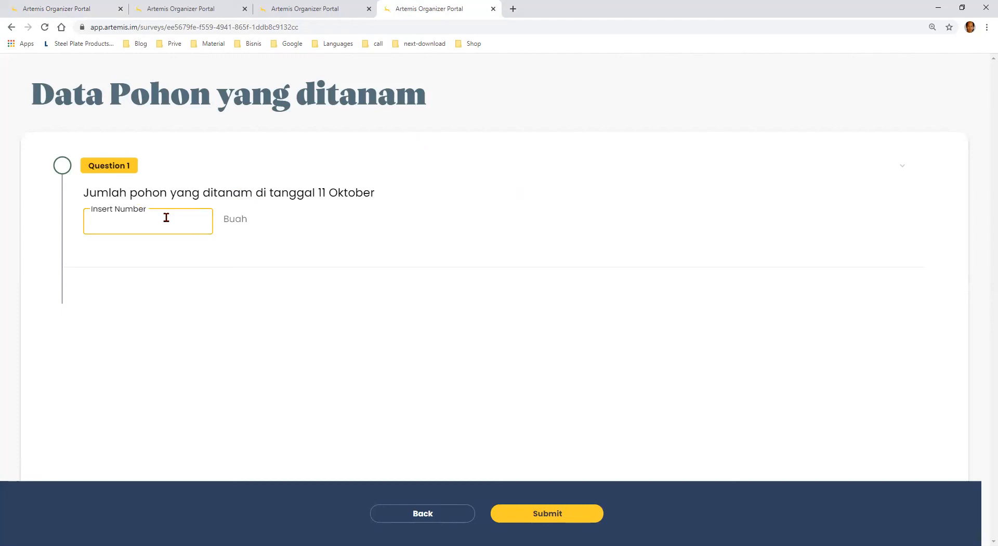
pyautogui.write('10')
pyautogui.click(572, 518)
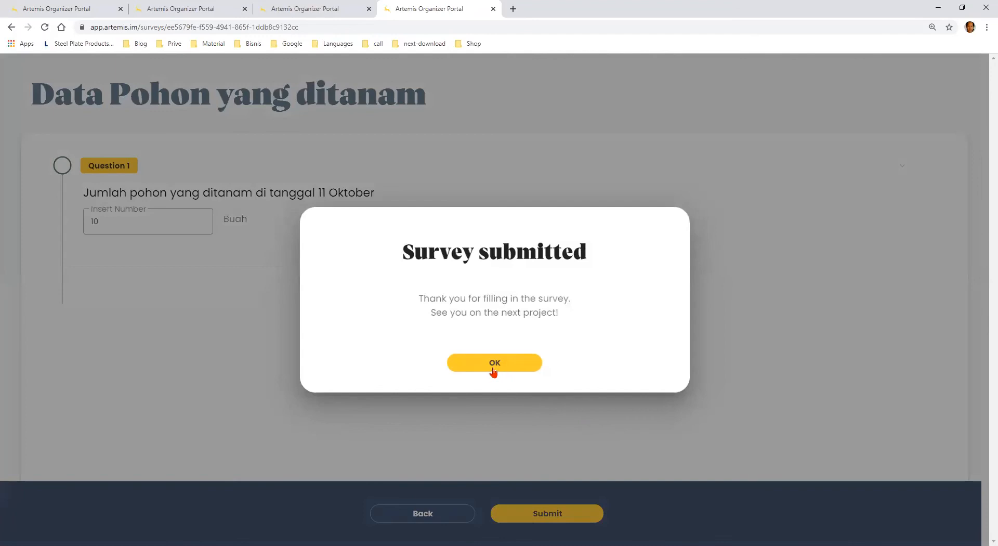
pyautogui.click(494, 370)
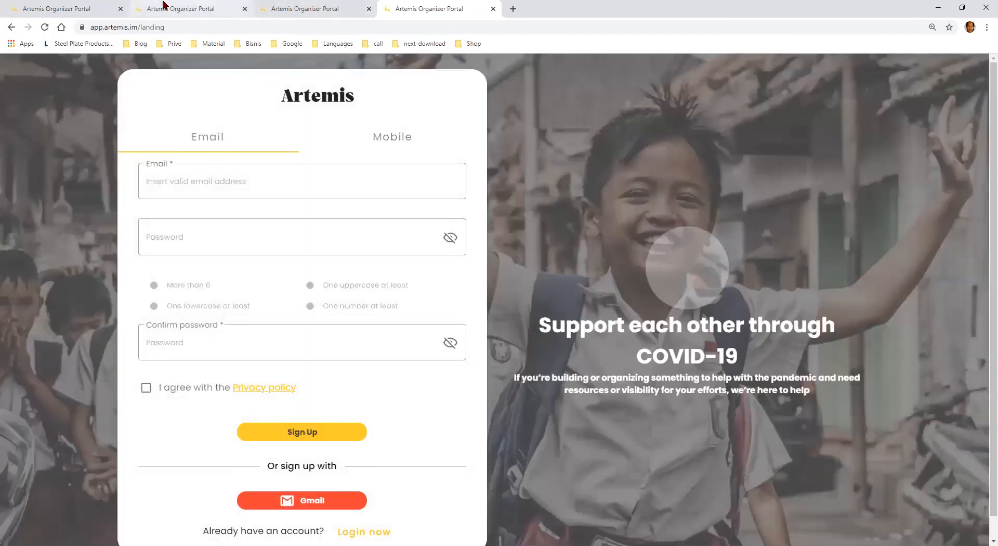
# Switch to the Reforestation project's member list and filter it by Applicants, Invitees and Members in turn, clearing each filter
pyautogui.click(79, 6)
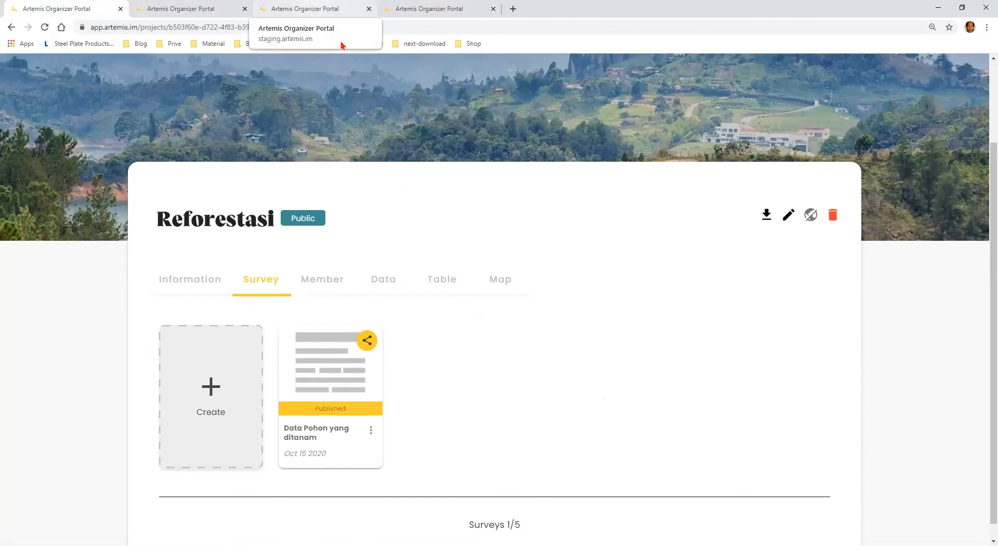
pyautogui.click(312, 8)
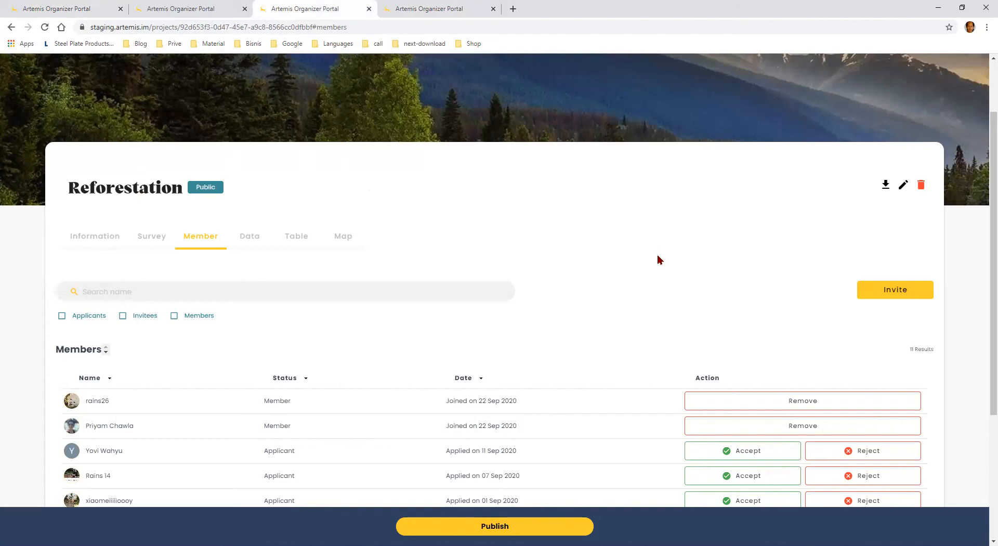
pyautogui.click(80, 322)
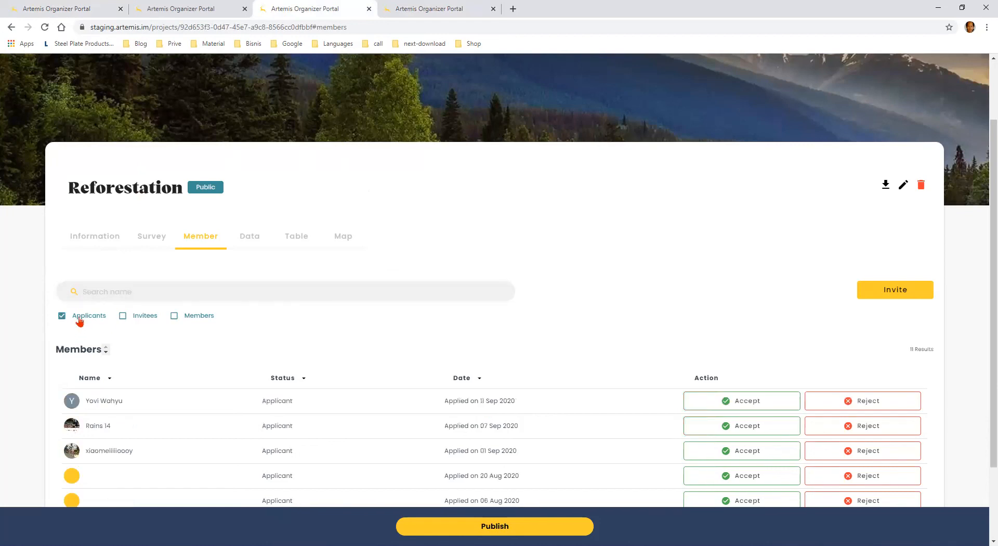
pyautogui.click(80, 321)
pyautogui.click(124, 316)
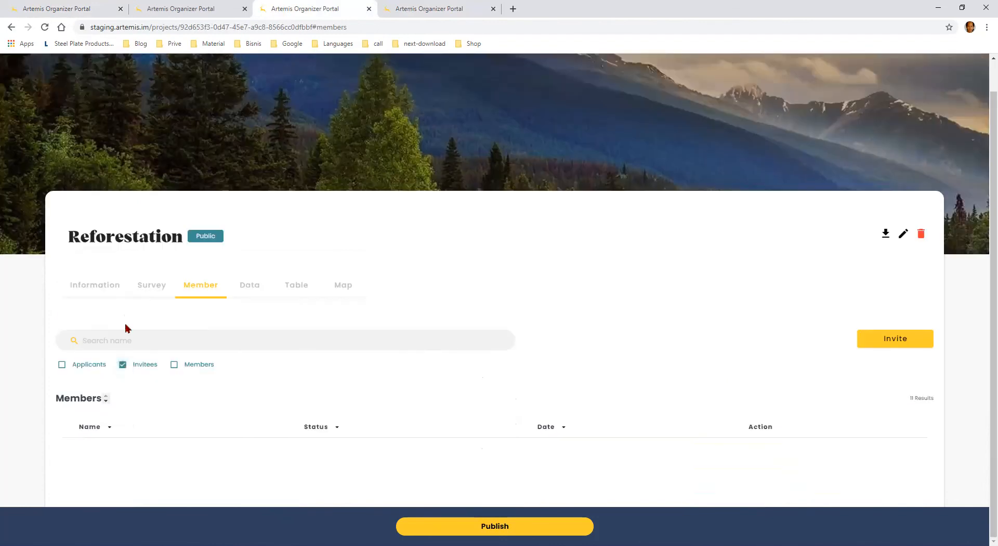
pyautogui.click(134, 368)
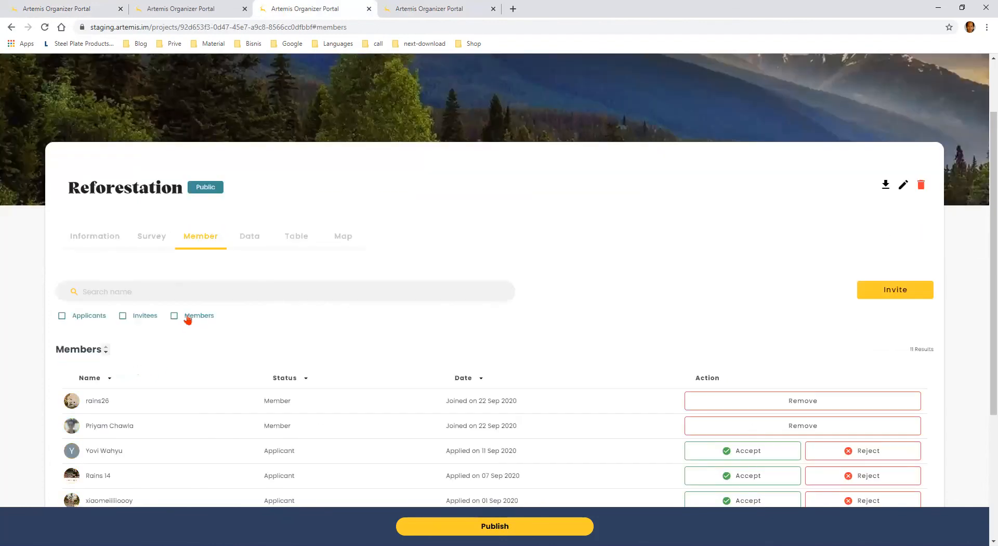
pyautogui.click(187, 318)
pyautogui.click(187, 318)
pyautogui.scroll(-1, 877, 315)
pyautogui.scroll(1, 872, 310)
# Switch to the "Alzheimer Class by Artemis" project and examine its submission statistics, responses over time and submissions by survey
pyautogui.click(182, 6)
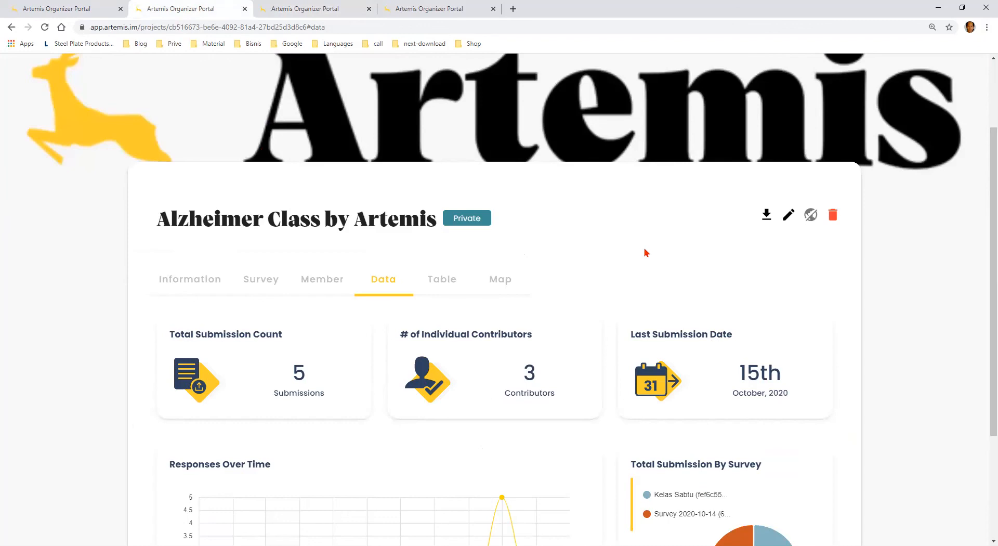
pyautogui.scroll(-1, 638, 241)
pyautogui.scroll(-1, 638, 241)
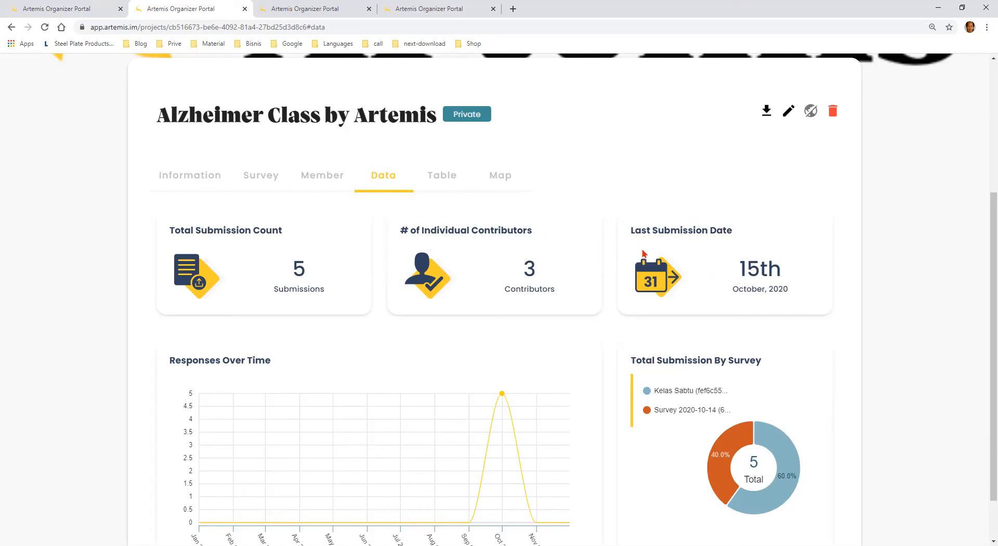
pyautogui.scroll(-1, 755, 229)
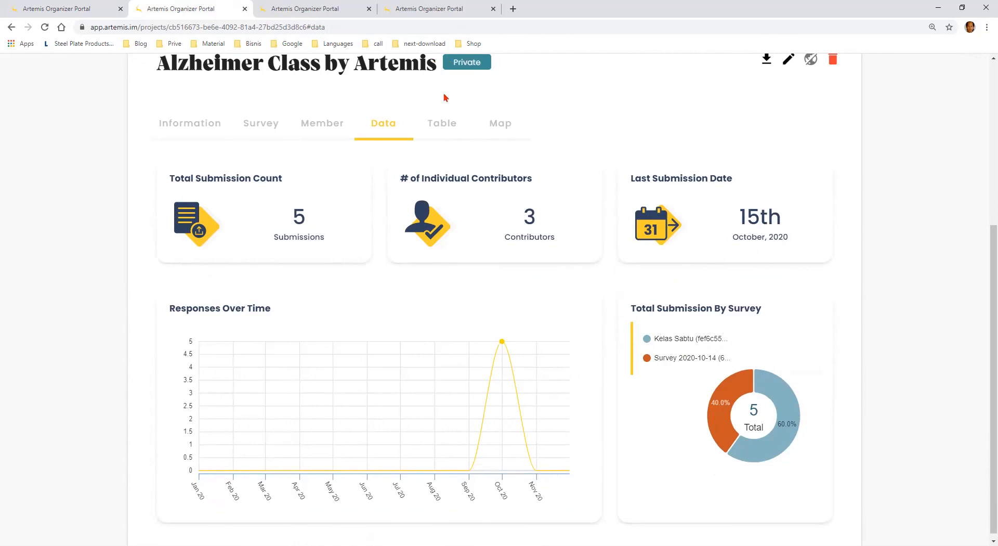
# Show the project's response table and select the "Kelas Sabtu" survey for it
pyautogui.click(452, 134)
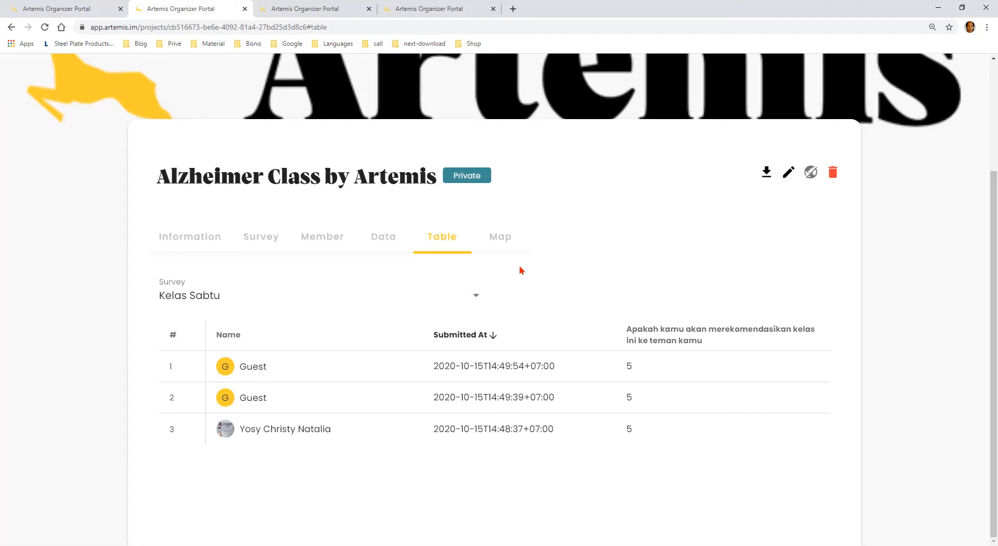
pyautogui.click(476, 298)
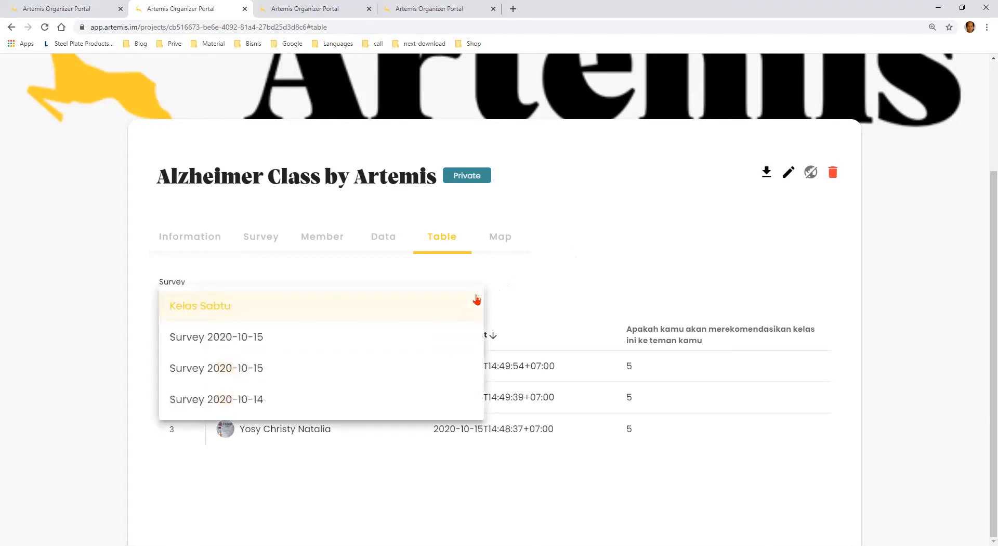
pyautogui.click(262, 307)
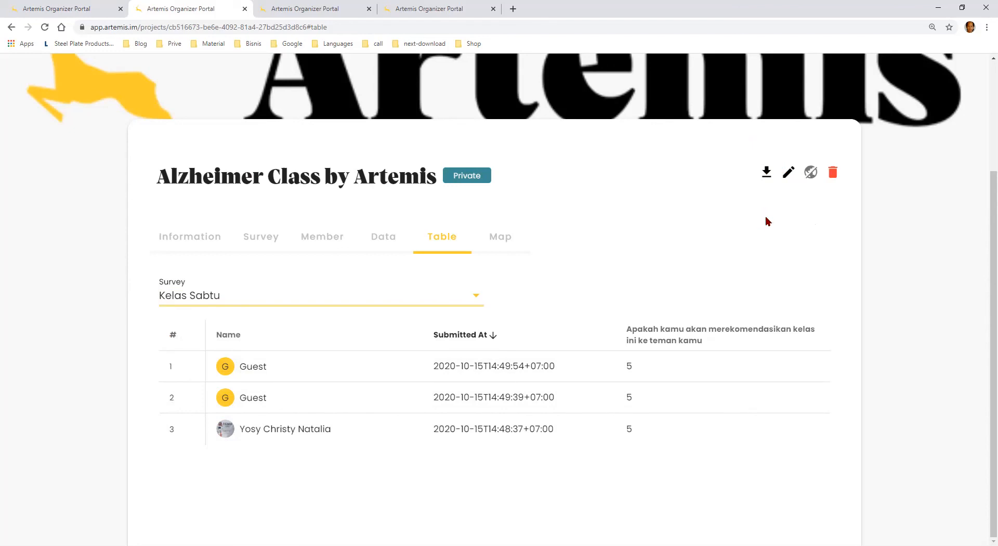
# Show the map view of the "Alzheimer Class by Artemis" project
pyautogui.click(504, 241)
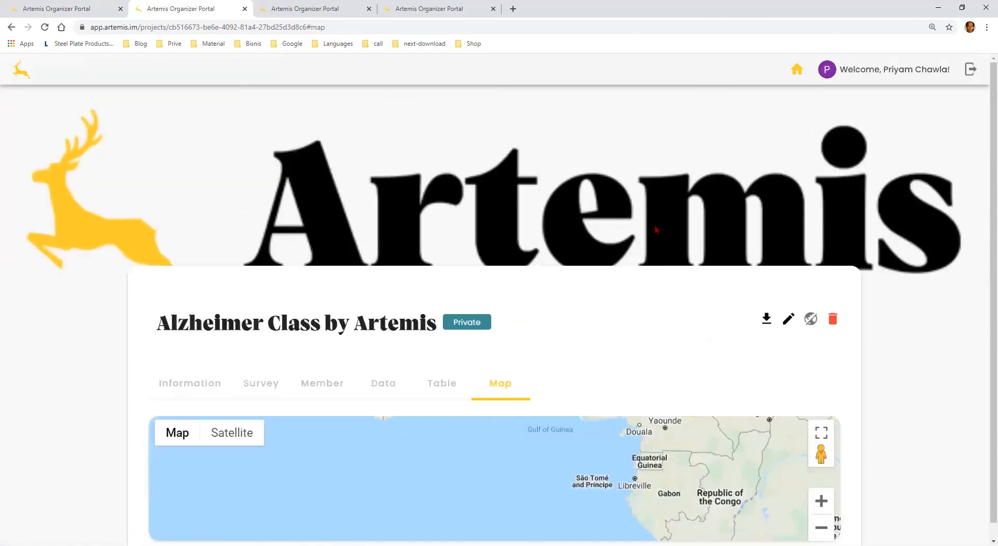
pyautogui.scroll(-1, 655, 229)
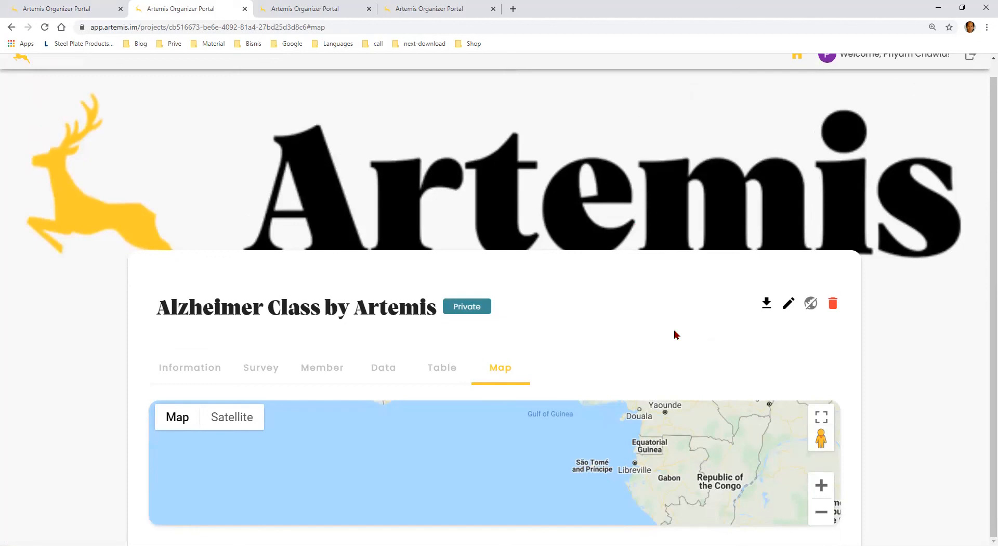
pyautogui.click(204, 364)
# Switch back to the Reforestasi project, view the account profile page, and return to the project overview
pyautogui.click(77, 6)
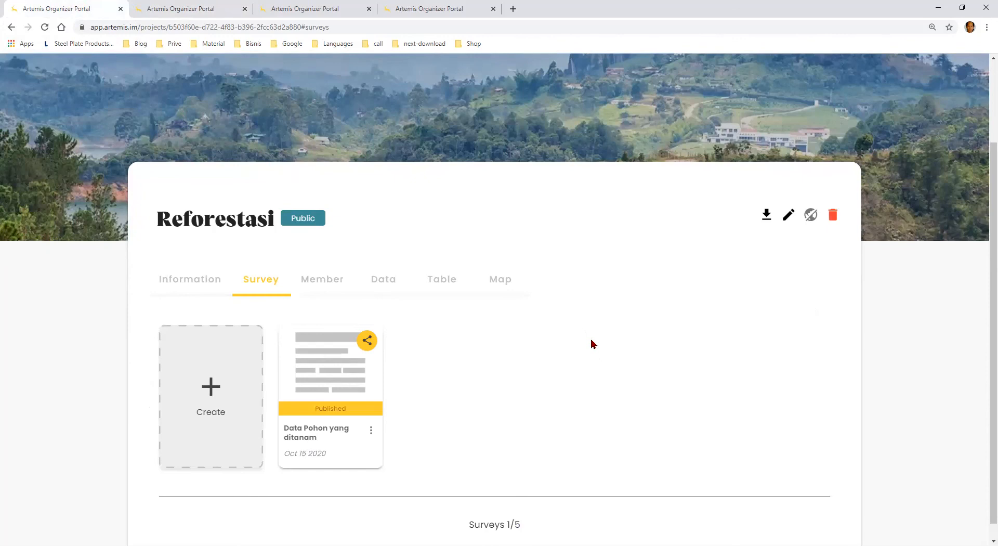
pyautogui.scroll(2, 613, 365)
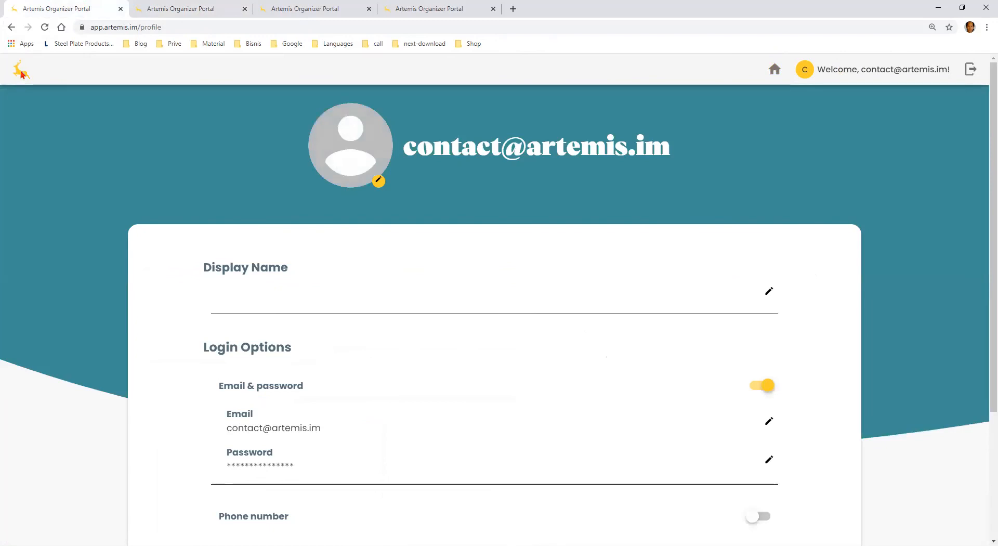
pyautogui.click(775, 69)
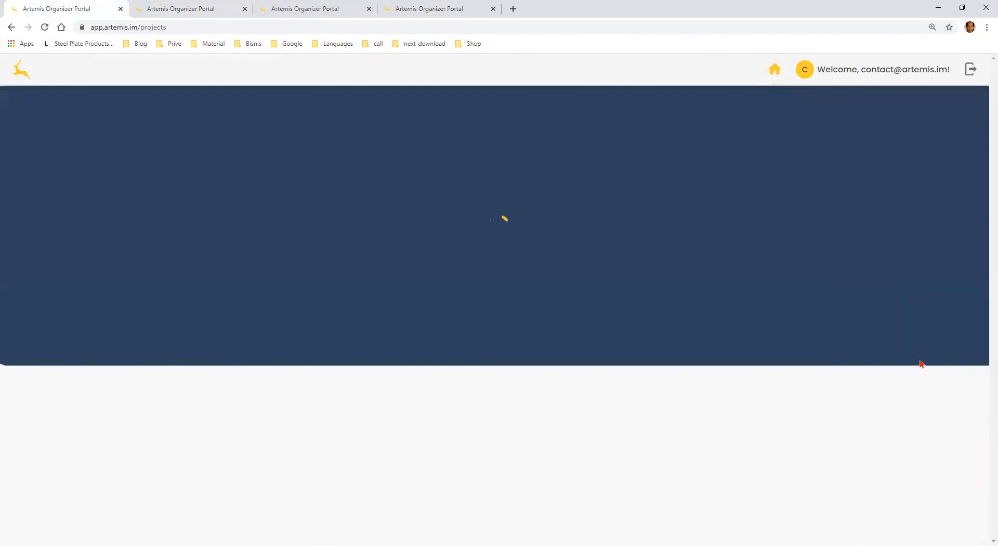